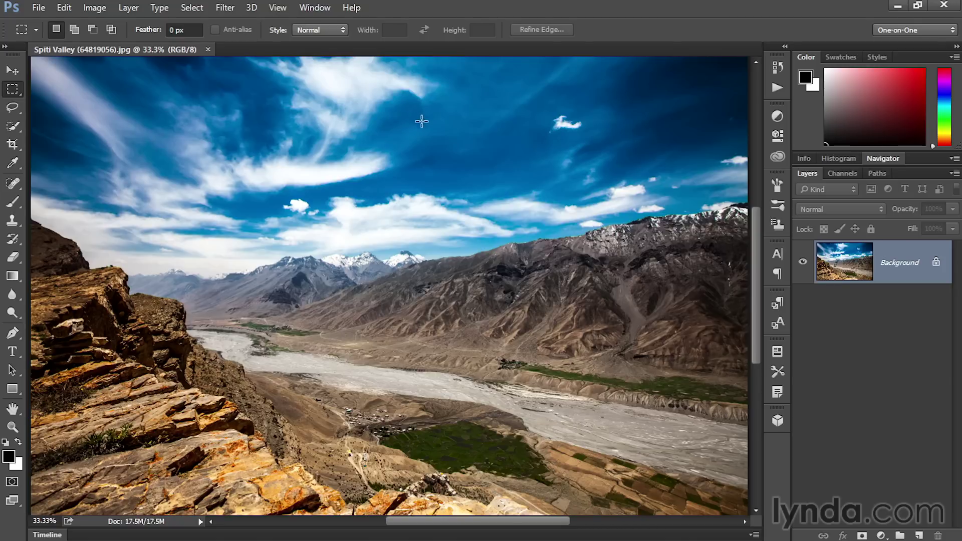
Show the Channels panel and view the Red, Green and Blue channels each on their own.
left_click(313, 9)
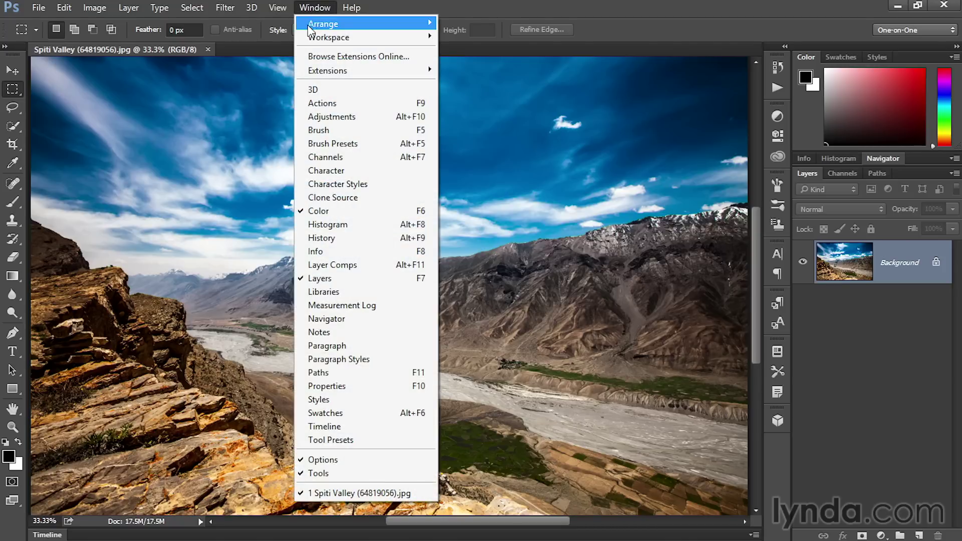
left_click(377, 158)
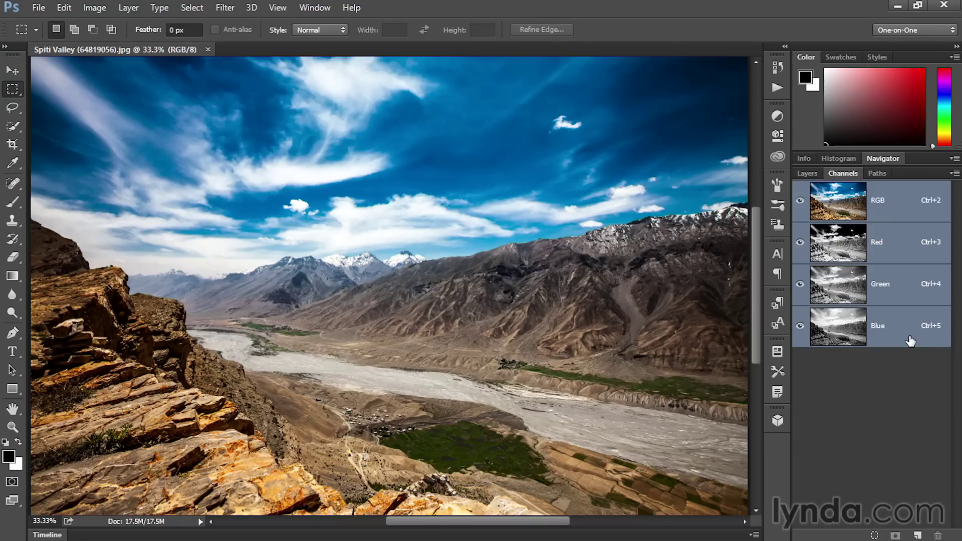
left_click(895, 251)
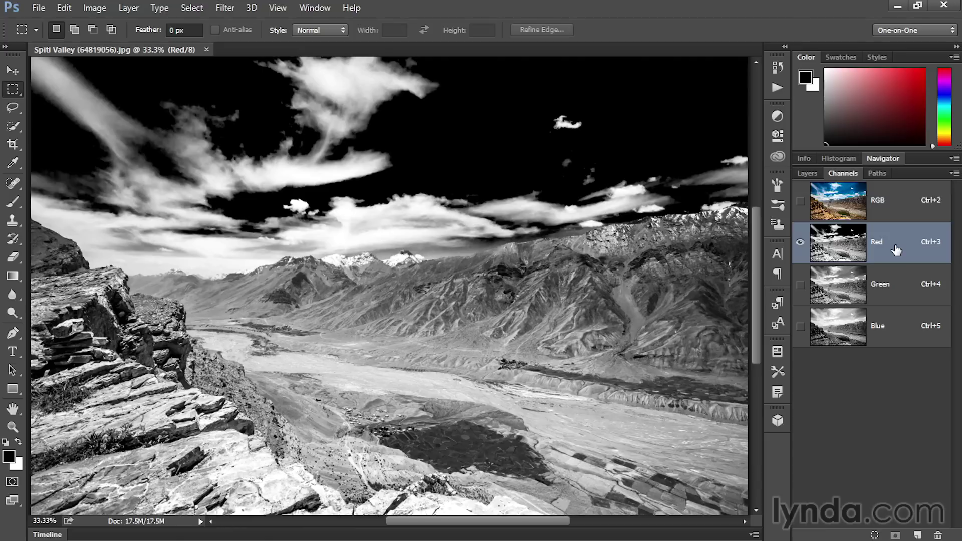
left_click(900, 291)
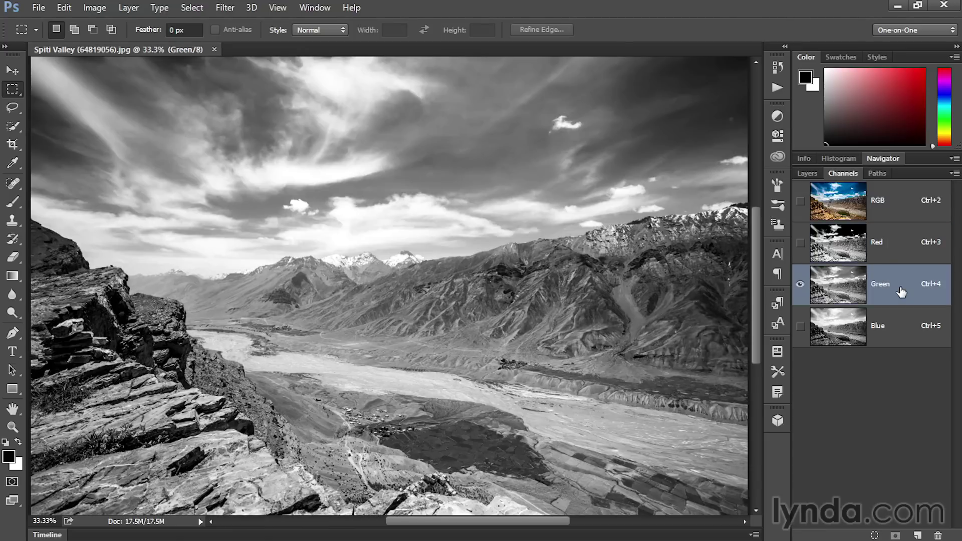
left_click(900, 333)
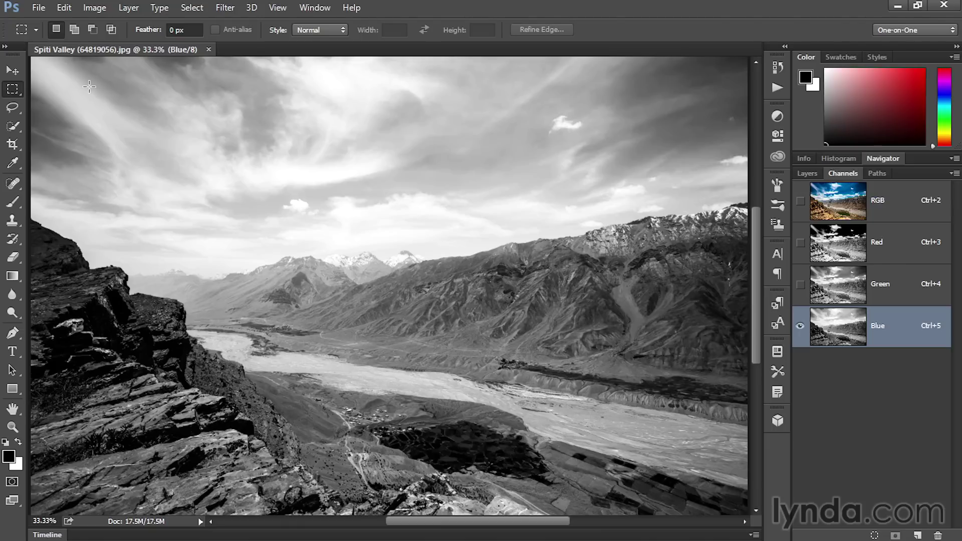
left_click(64, 9)
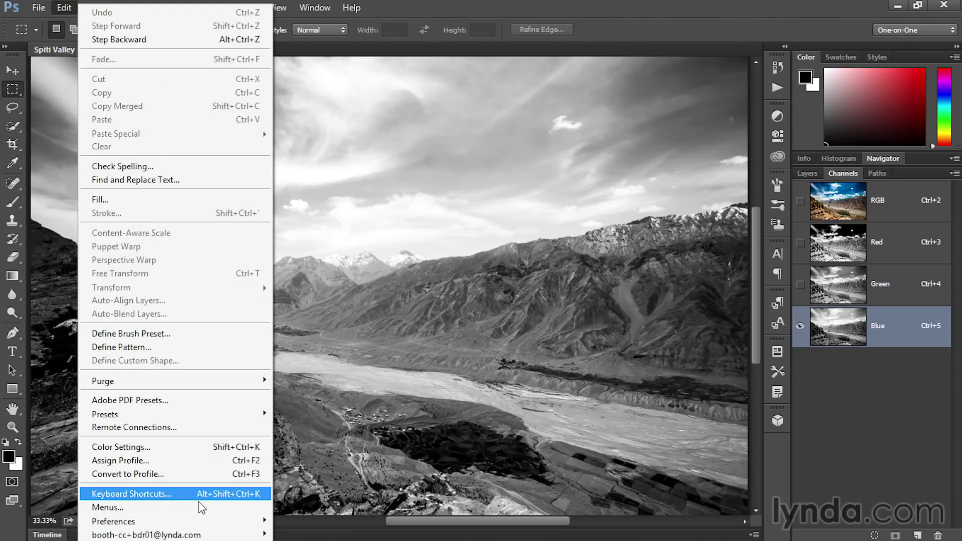
Turn on Show Channels in Color in the Interface preferences so Blue appears tinted blue.
mouse_move(226, 523)
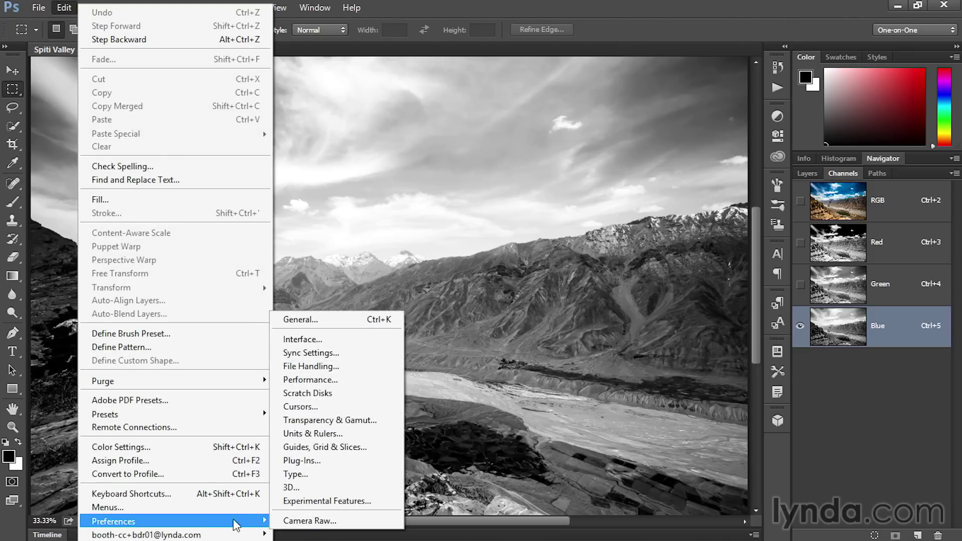
left_click(326, 339)
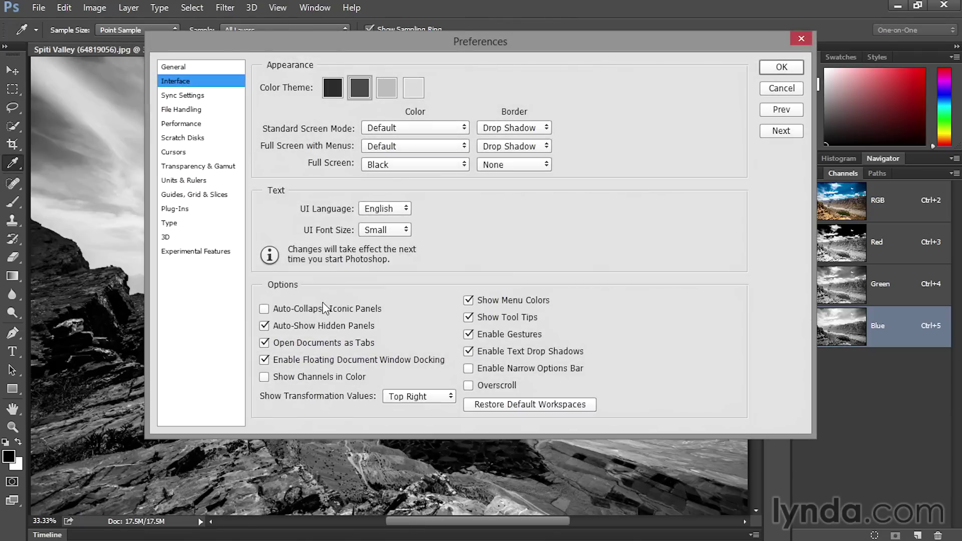
left_click(264, 378)
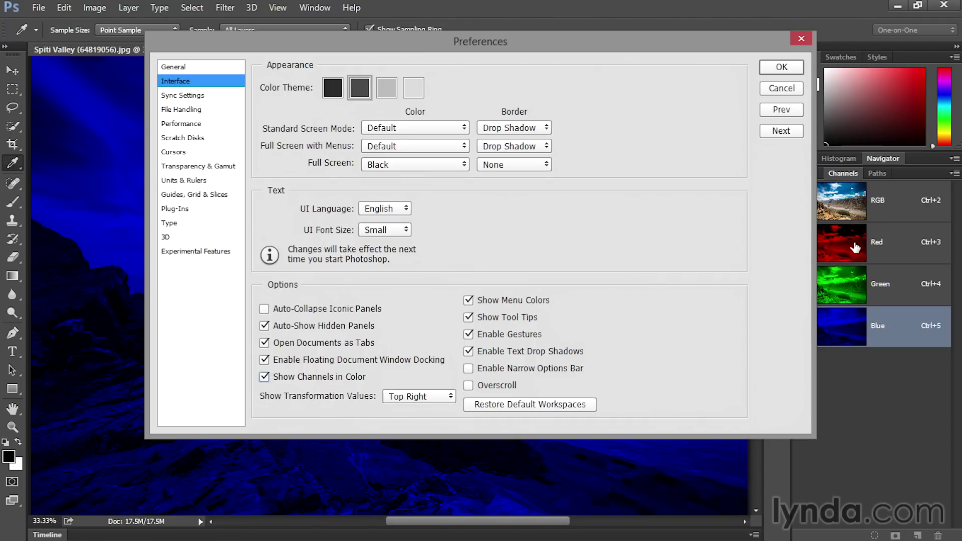
left_click(781, 67)
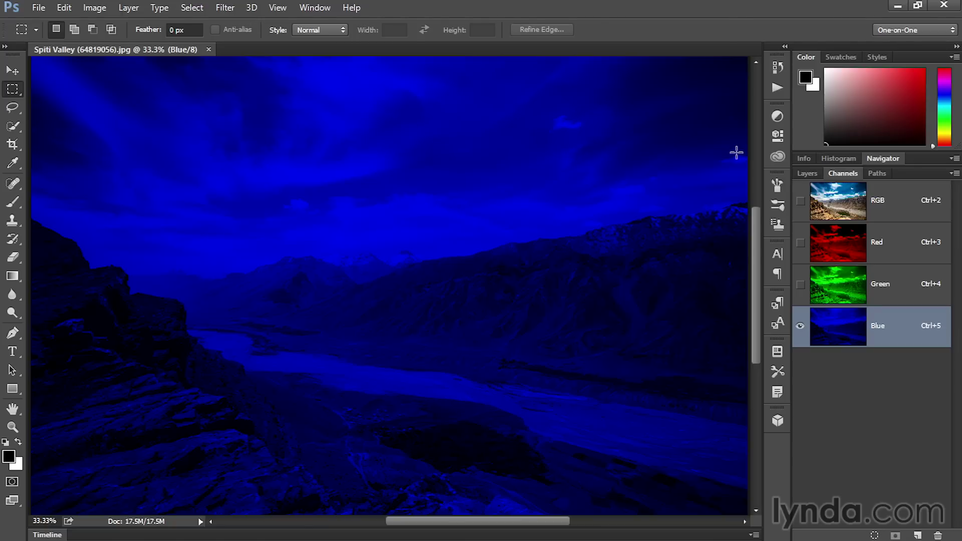
left_click(848, 290)
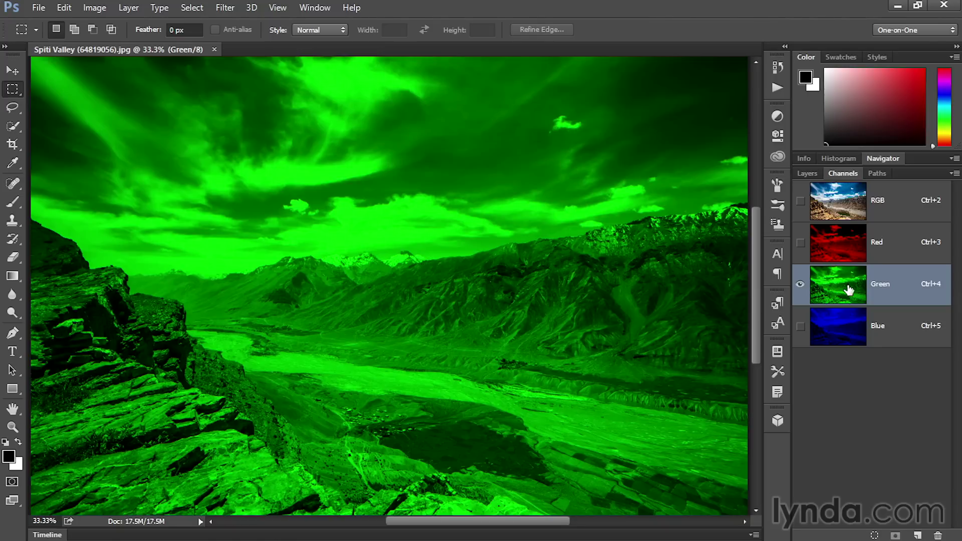
left_click(832, 245)
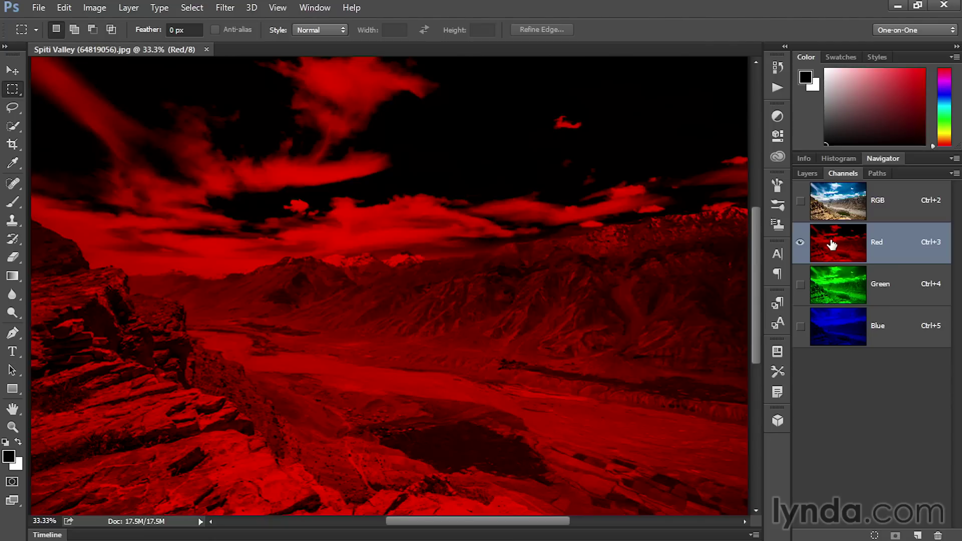
left_click(898, 324)
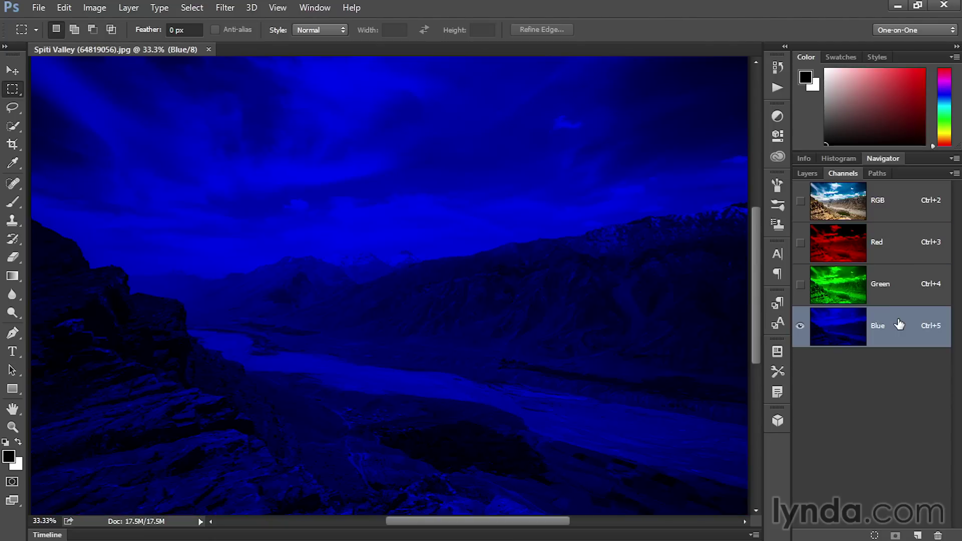
Preview Green+Blue, Red+Blue, Red alone and Red+Green mixes, then re-enable Blue and select RGB.
left_click(800, 284)
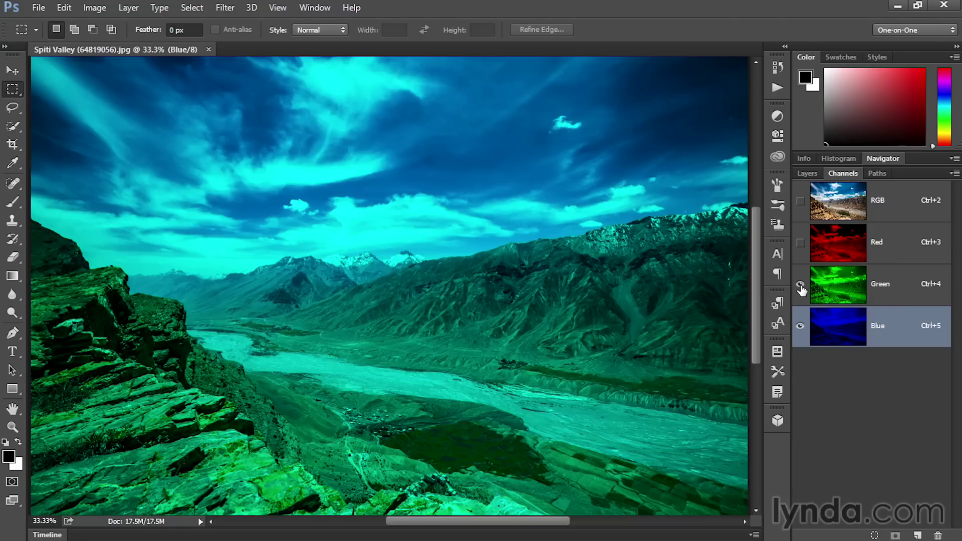
left_click(799, 284)
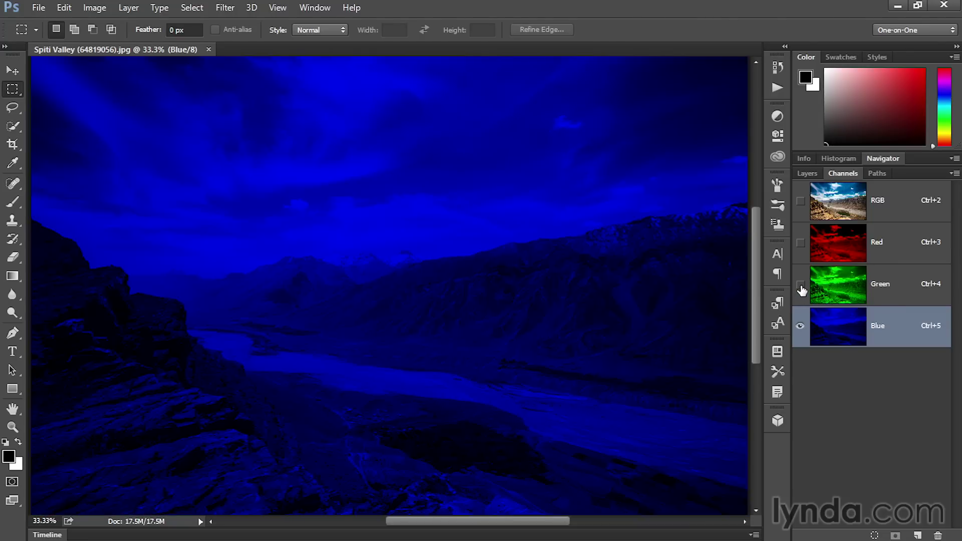
left_click(800, 243)
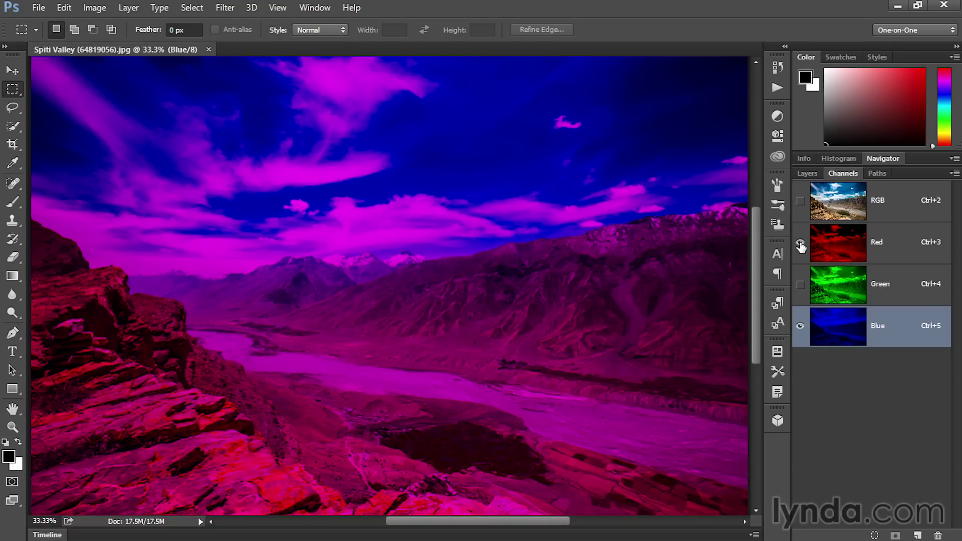
left_click(799, 327)
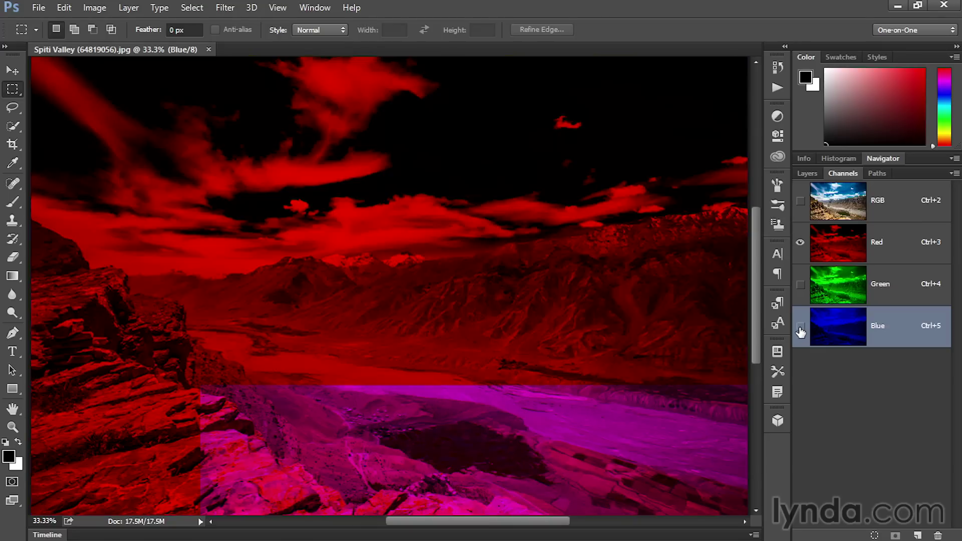
left_click(800, 284)
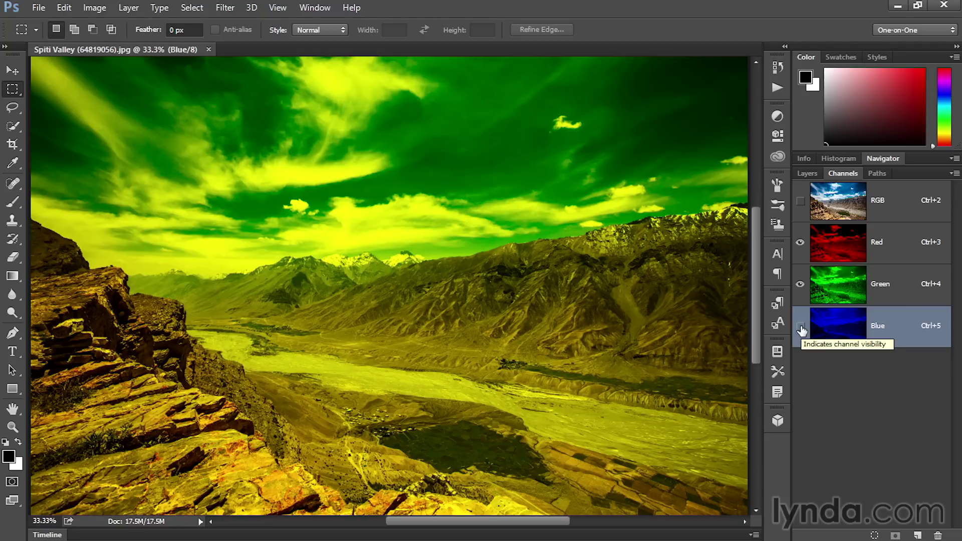
left_click(800, 327)
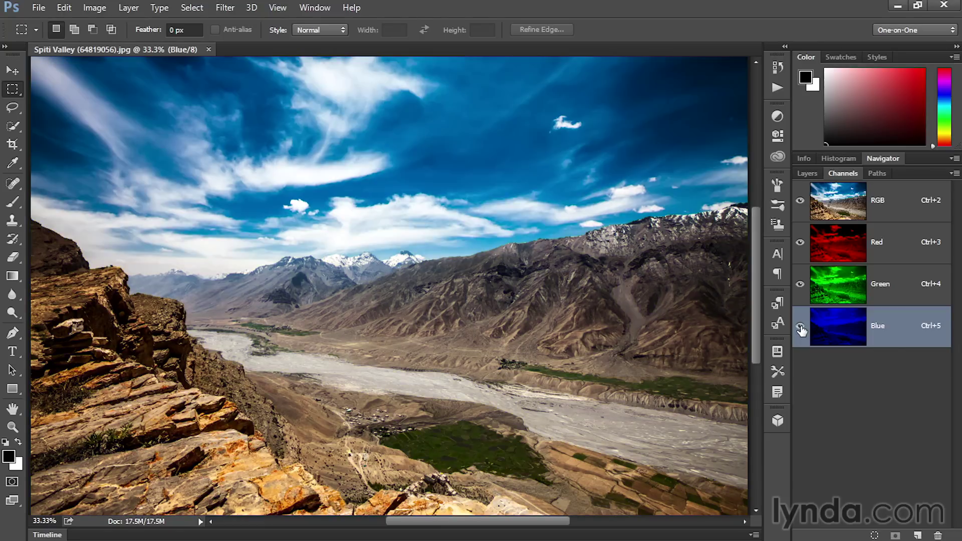
left_click(826, 209)
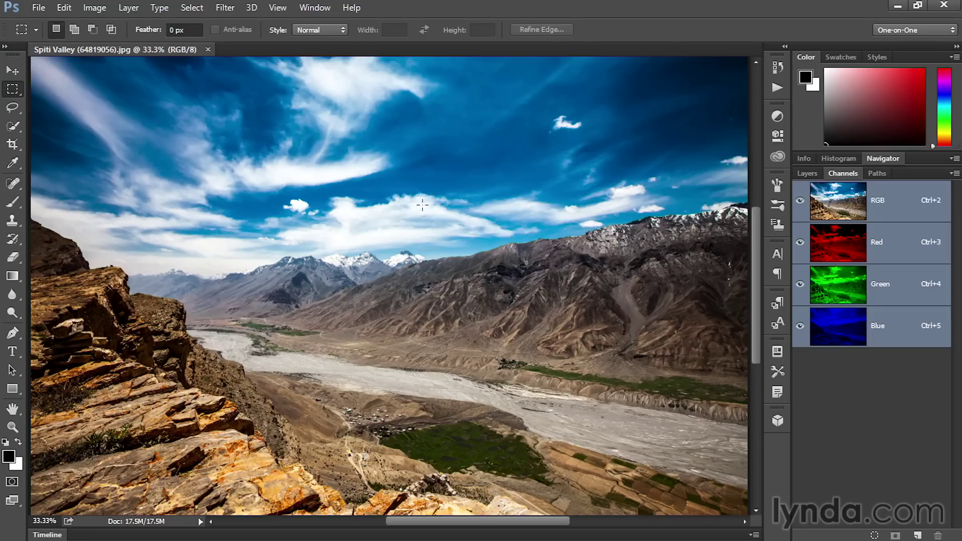
Convert the photo to CMYK Color mode, accepting the conversion warning.
left_click(94, 8)
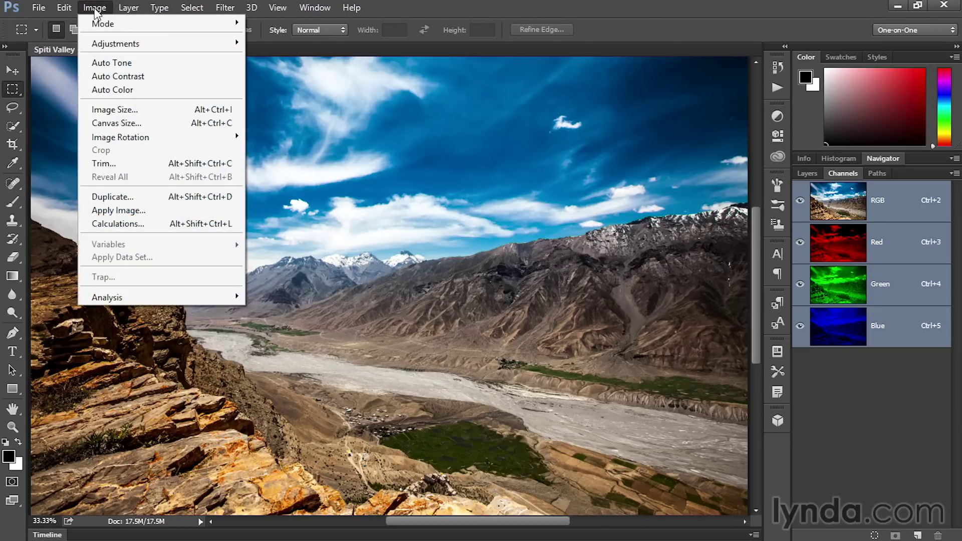
mouse_move(142, 23)
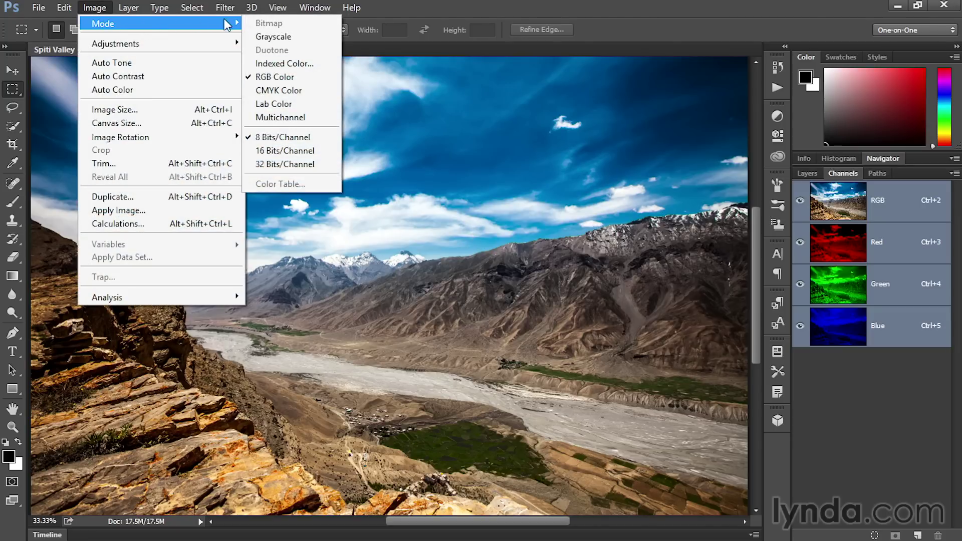
left_click(317, 95)
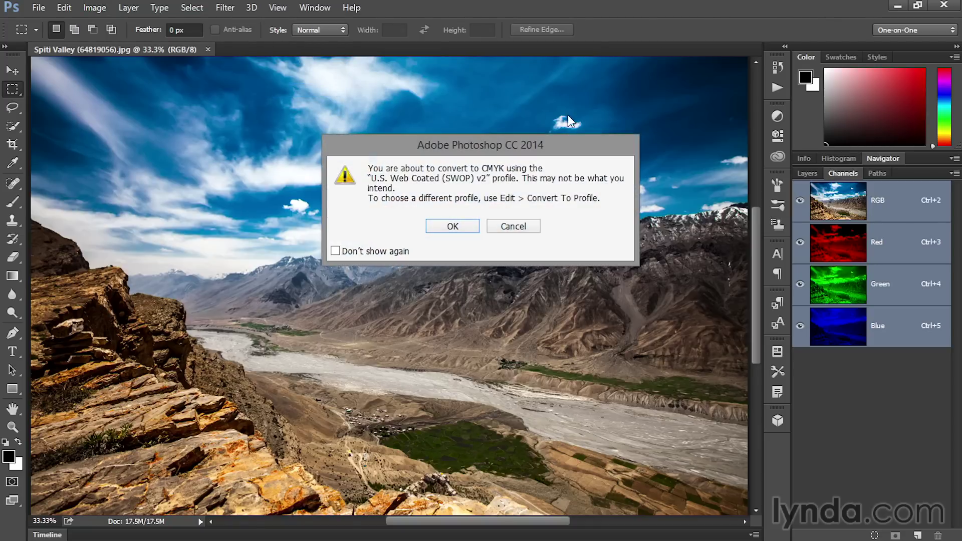
left_click(465, 228)
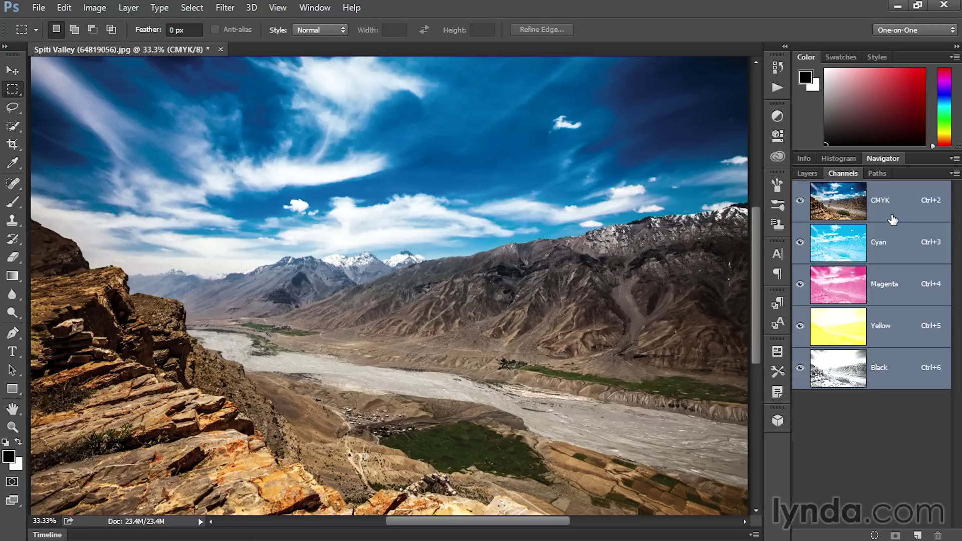
View the Cyan, Magenta, Yellow and Black channels each on their own.
left_click(897, 243)
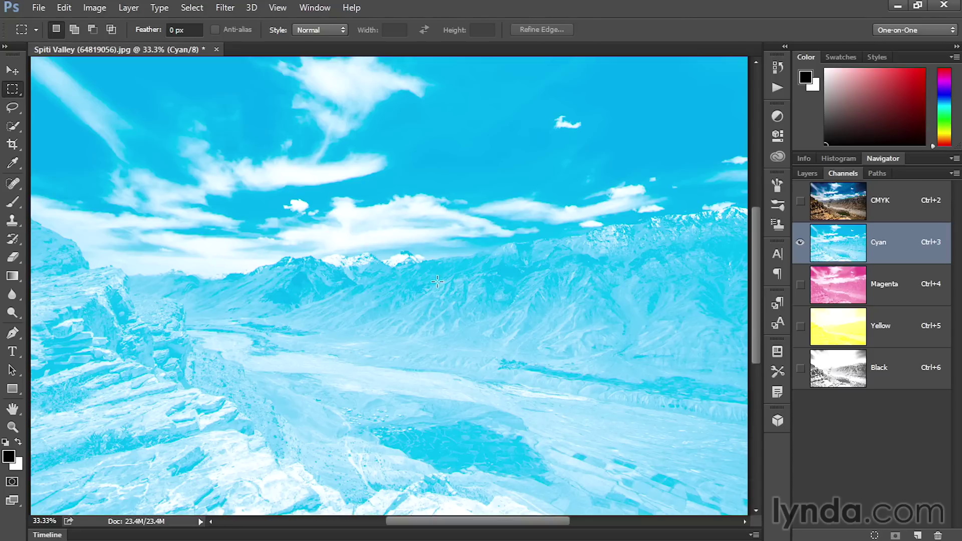
left_click(903, 290)
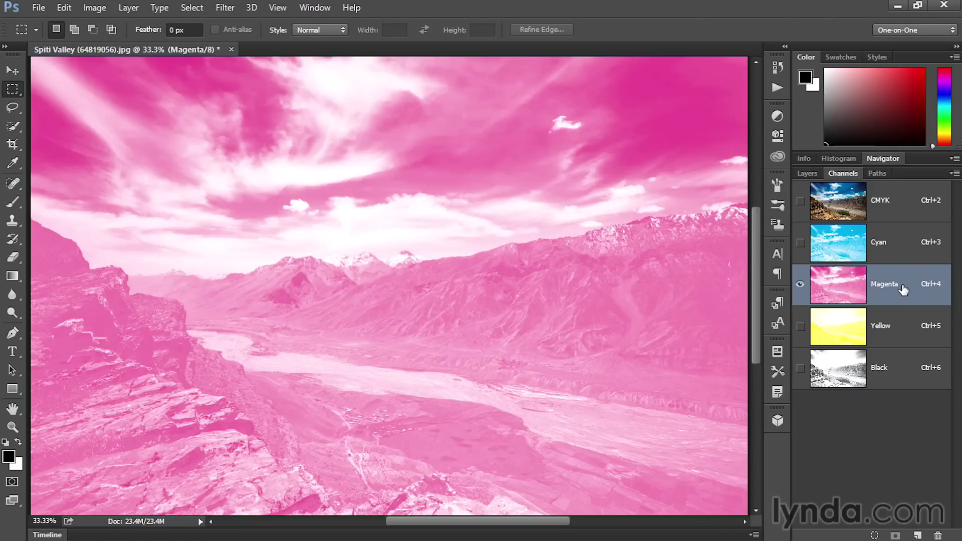
left_click(885, 332)
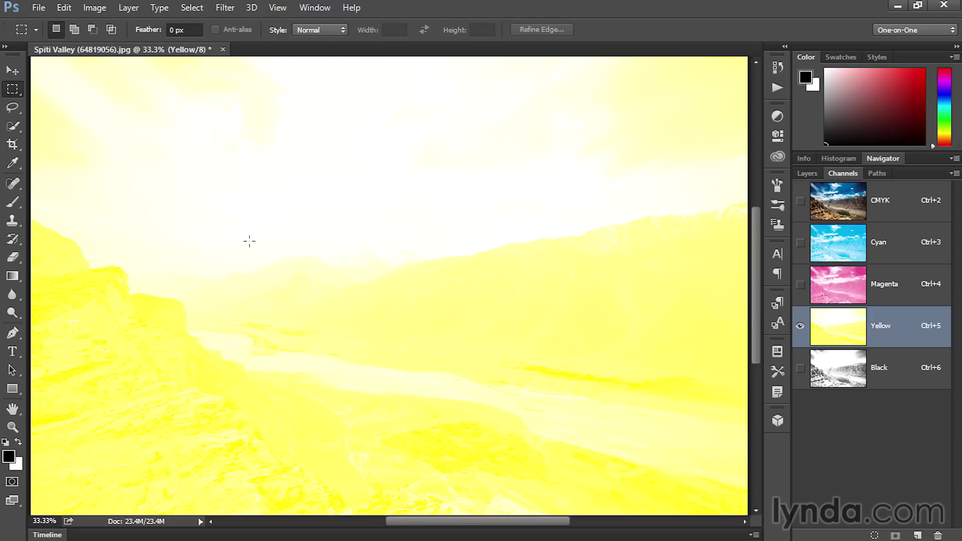
left_click(827, 373)
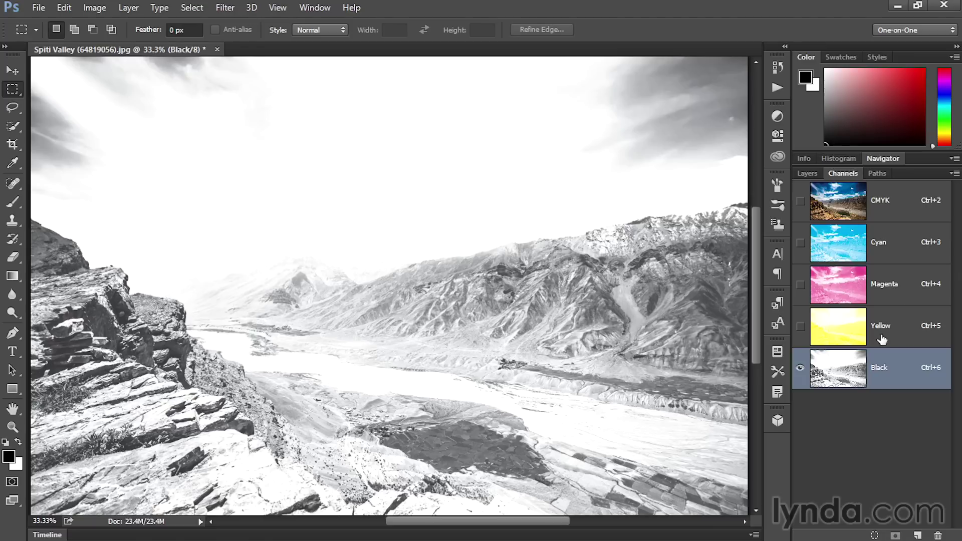
Pair Black with Yellow, then Magenta, then build Cyan, Magenta and Yellow up to full colour, briefly hiding Black.
left_click(800, 326)
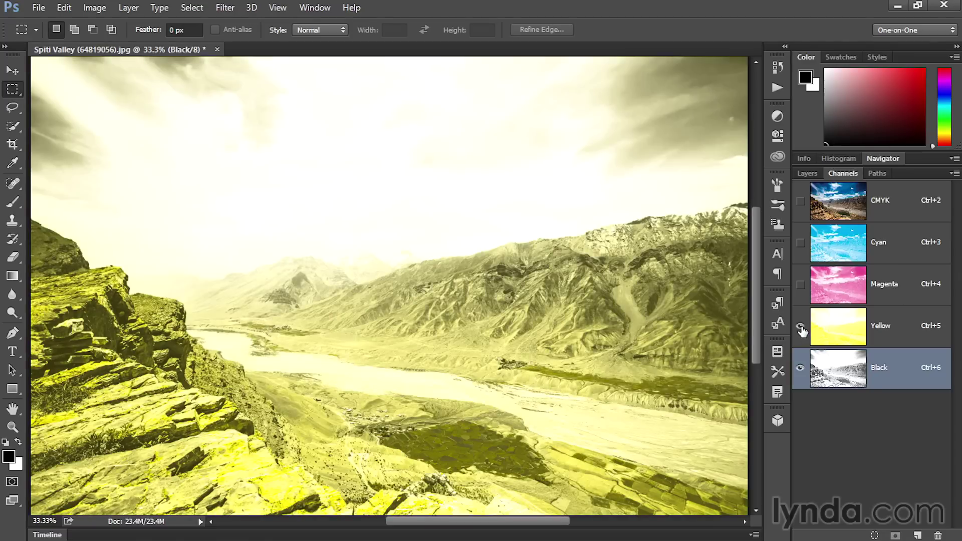
left_click(801, 326)
left_click(800, 284)
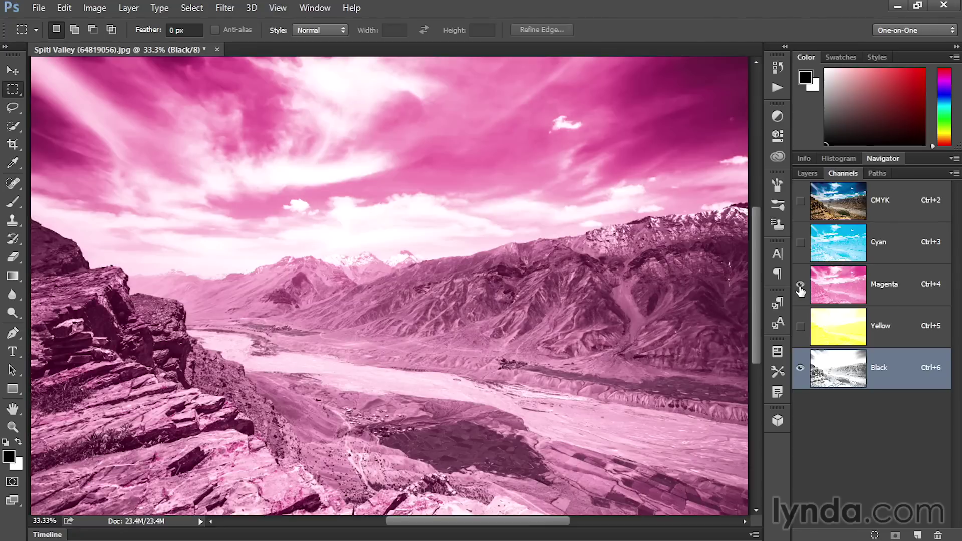
left_click(800, 285)
left_click(799, 244)
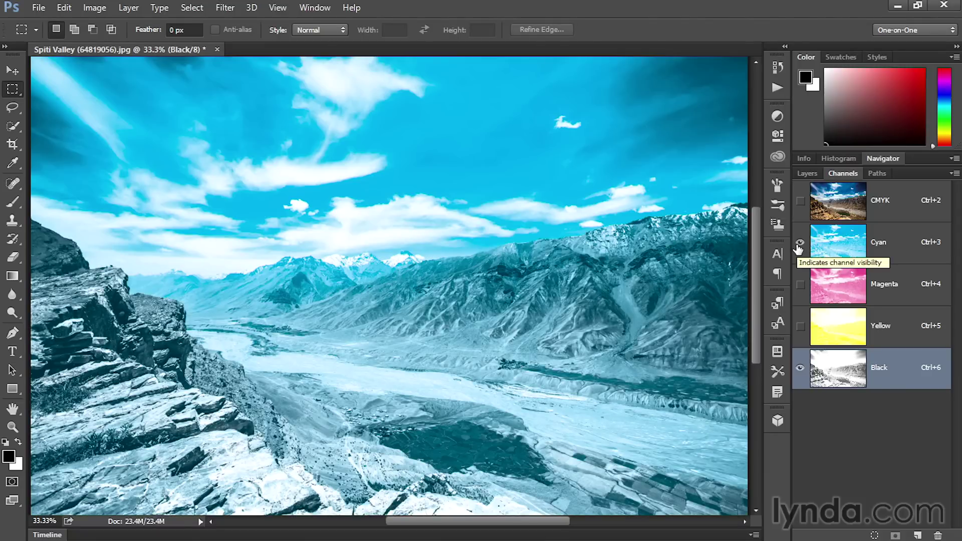
left_click(799, 284)
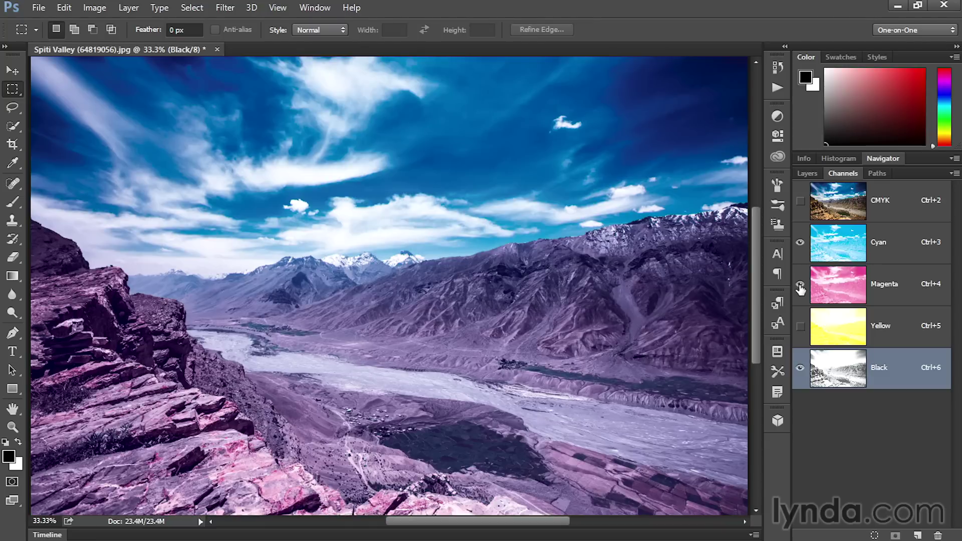
left_click(800, 327)
left_click(801, 369)
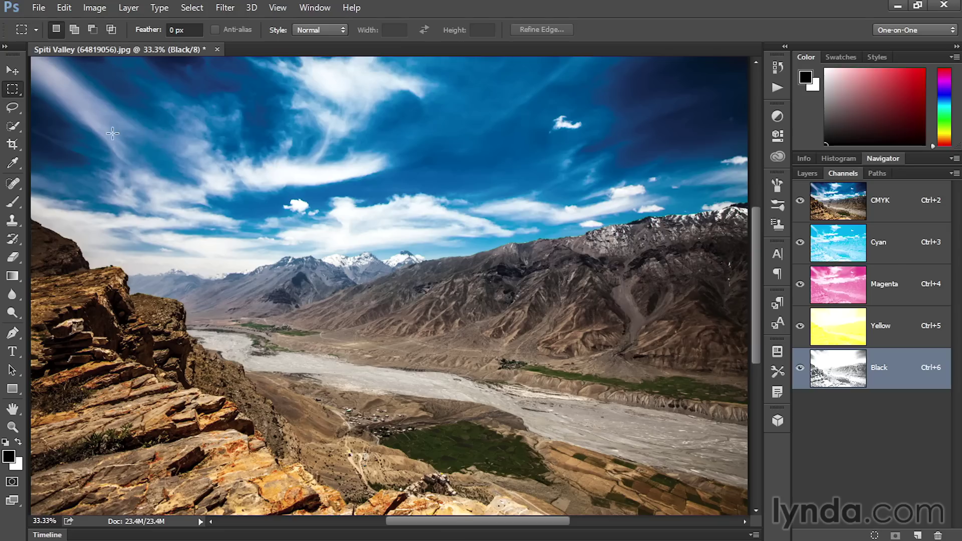
Undo the CMYK Color conversion to return the photo to RGB.
left_click(63, 8)
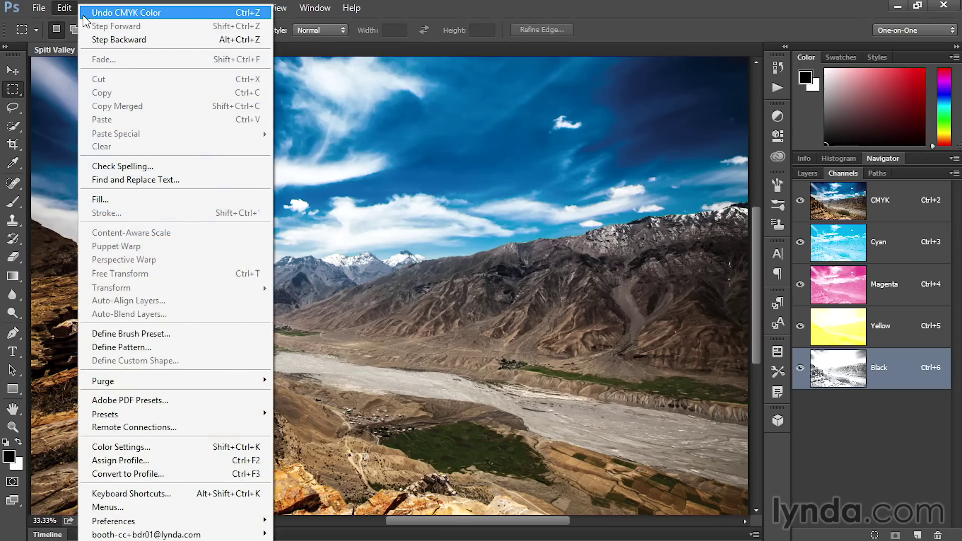
left_click(125, 13)
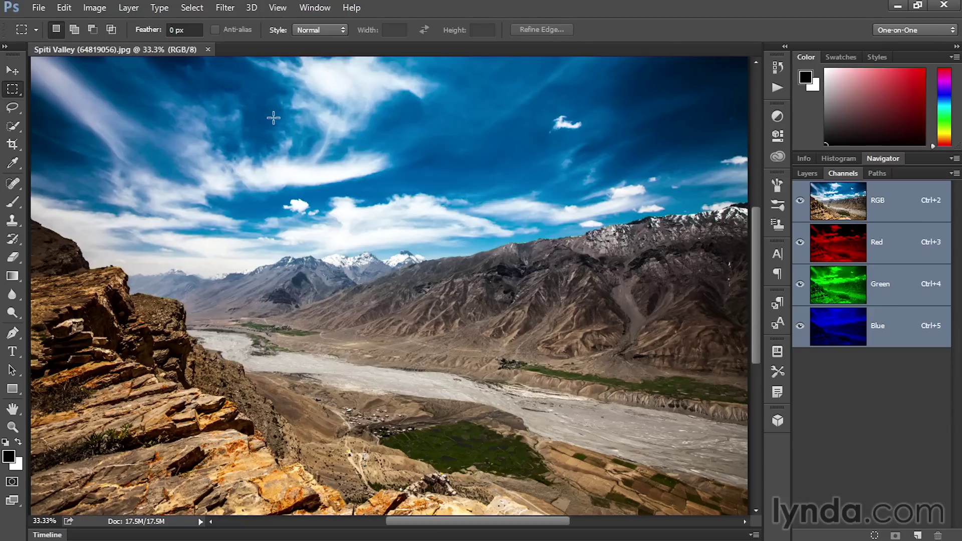
Turn off Show Channels in Color in the Interface preferences.
left_click(64, 8)
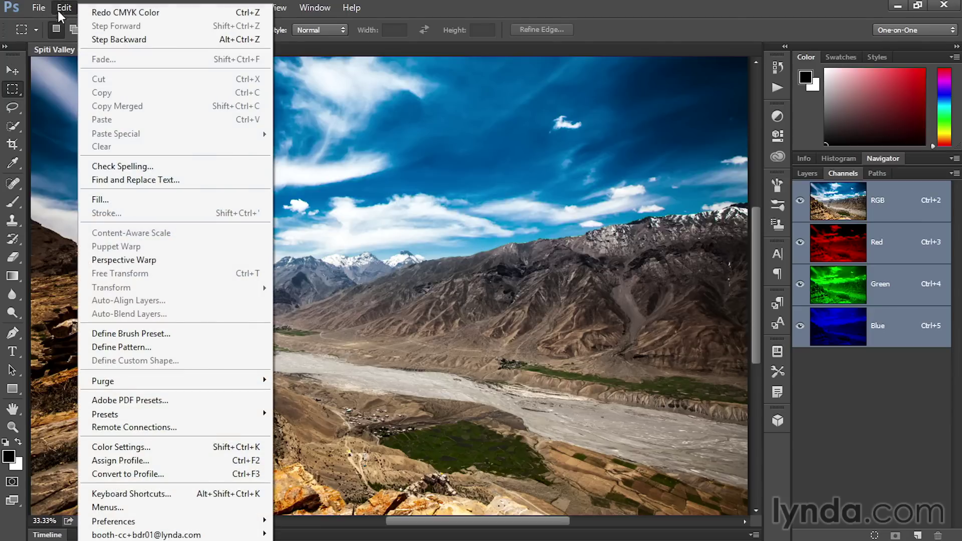
mouse_move(181, 522)
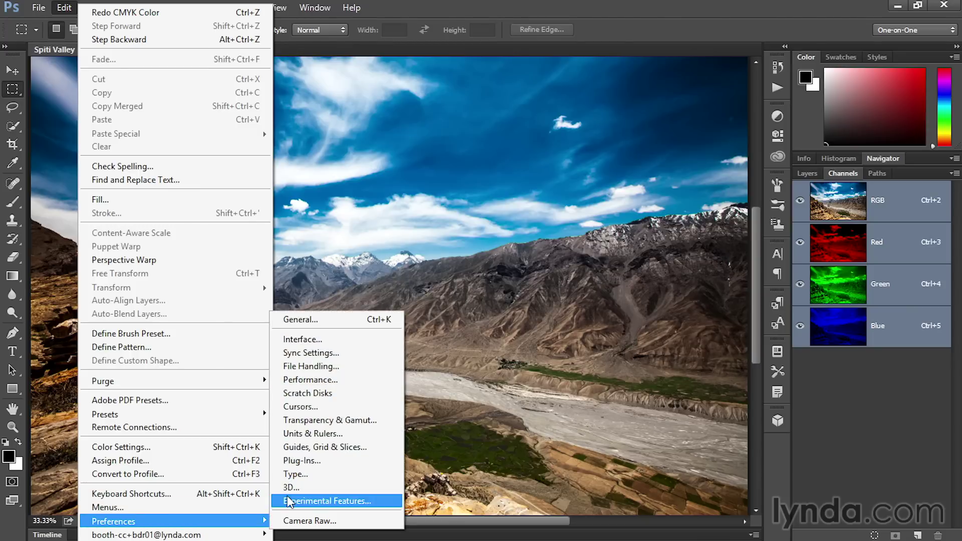
left_click(337, 340)
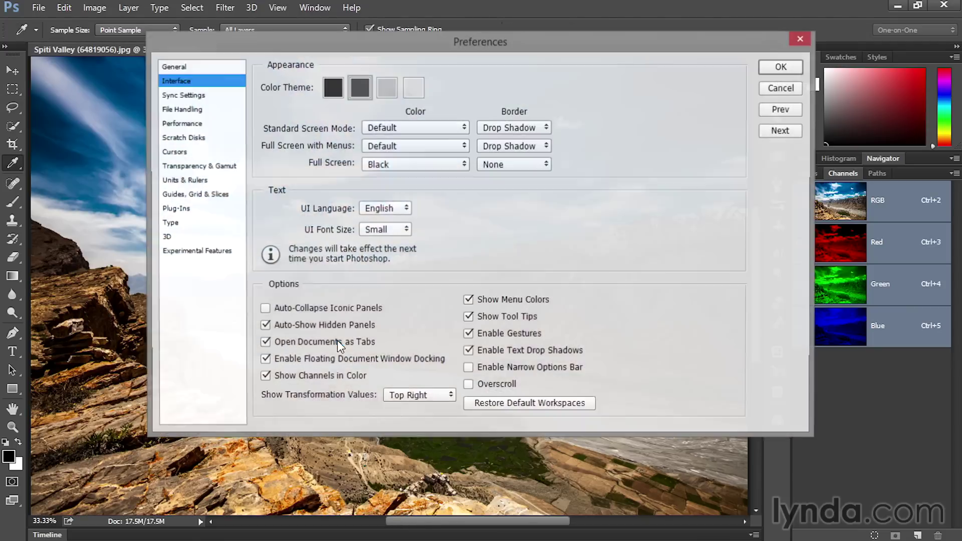
left_click(271, 377)
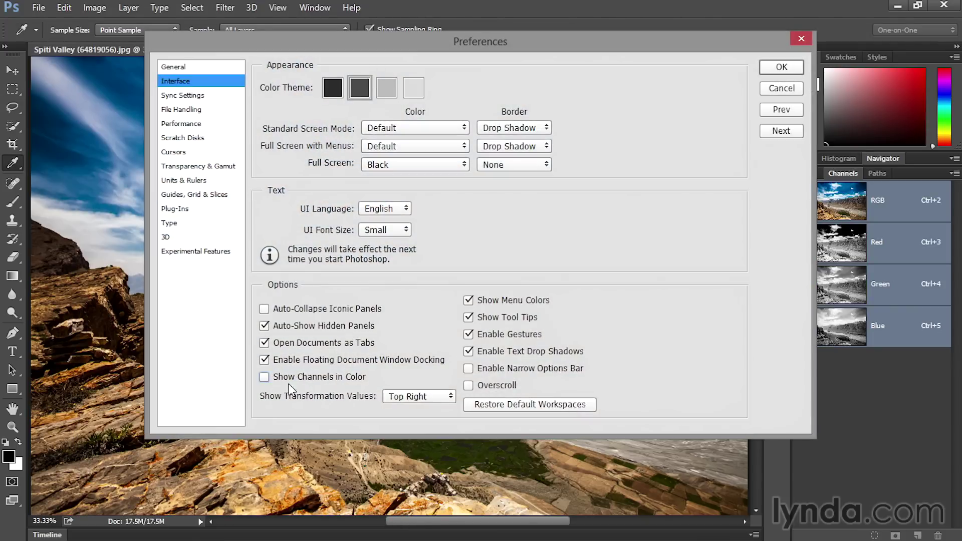
left_click(780, 67)
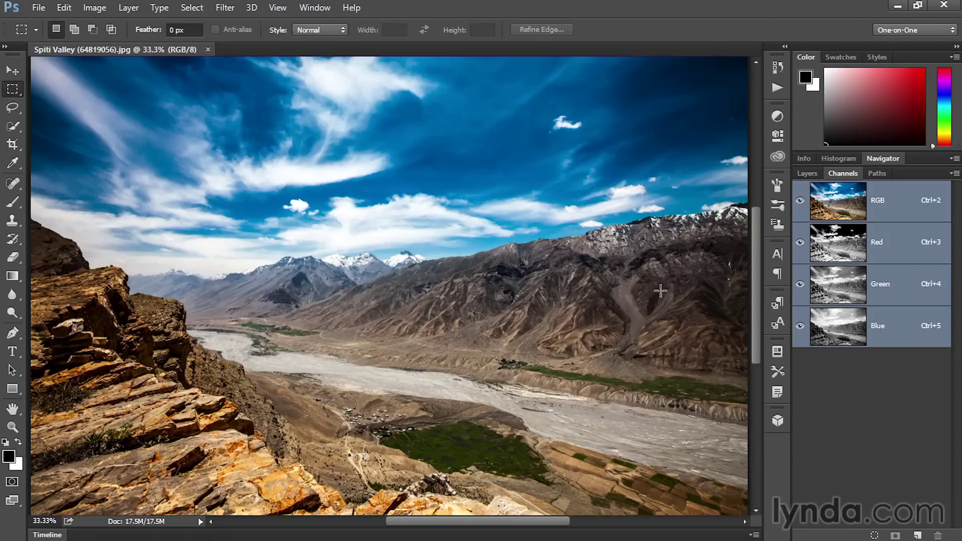
View the Red, Green and Blue channels in grayscale, then return to the RGB composite.
left_click(817, 250)
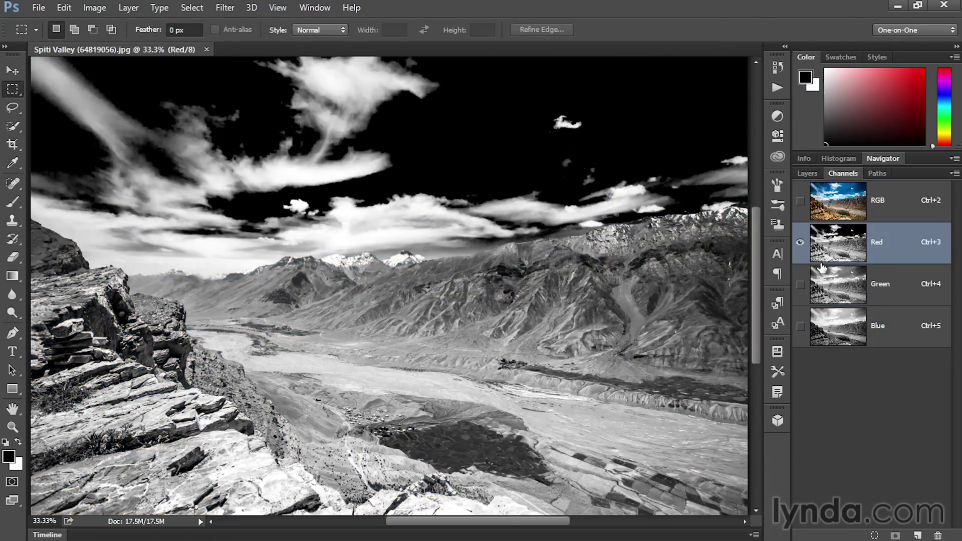
left_click(833, 291)
left_click(834, 319)
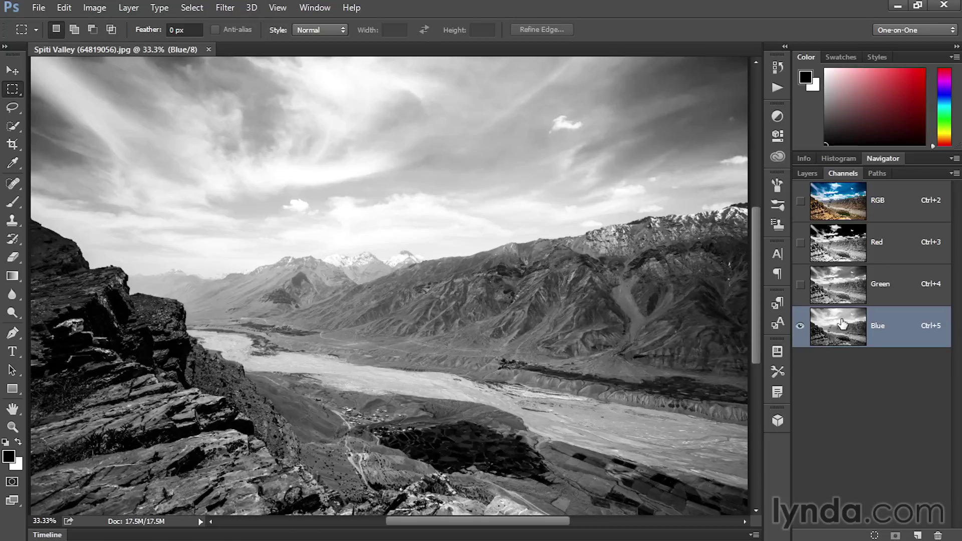
left_click(832, 211)
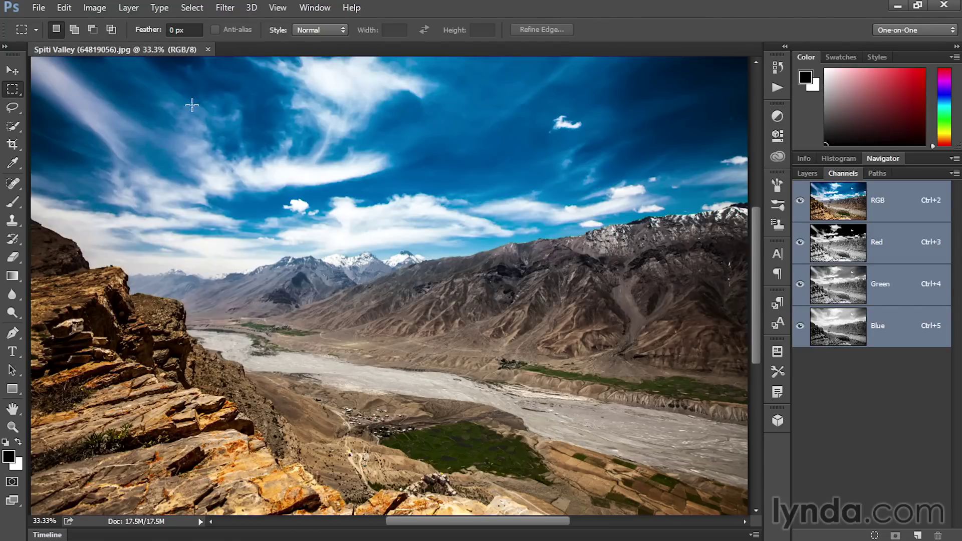
left_click(95, 7)
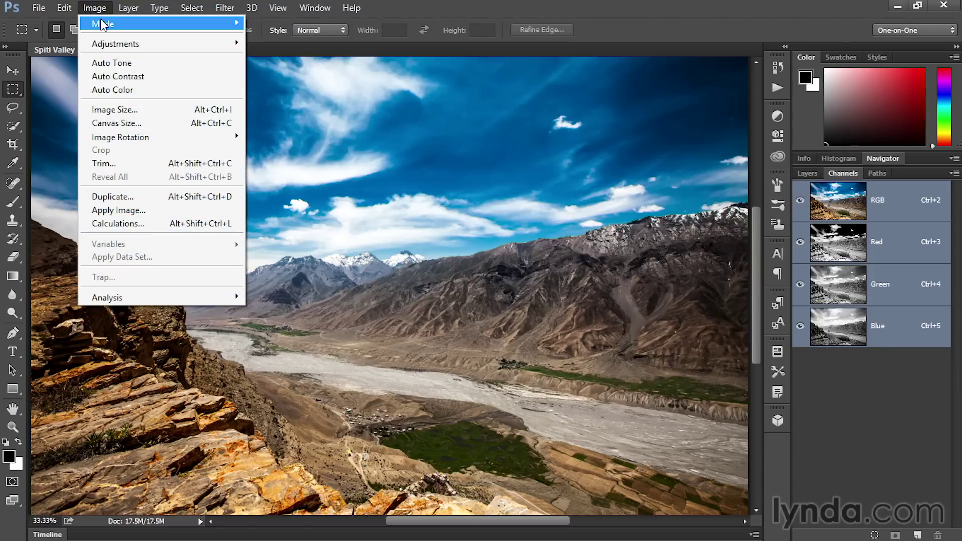
mouse_move(118, 24)
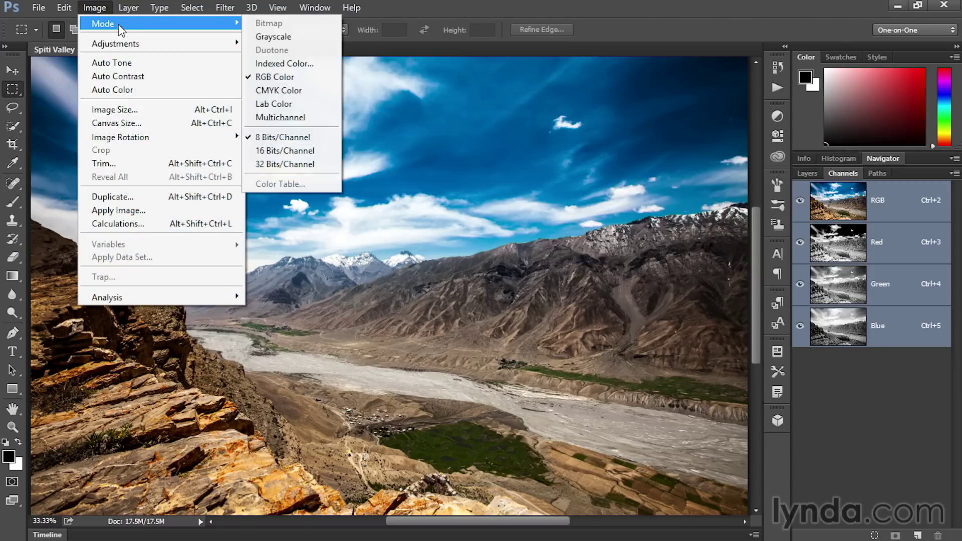
left_click(299, 36)
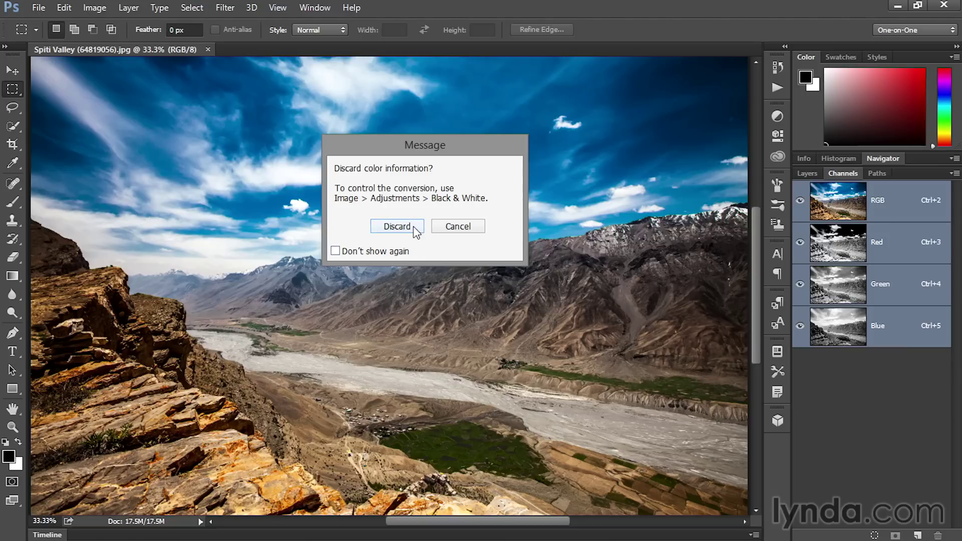
left_click(397, 227)
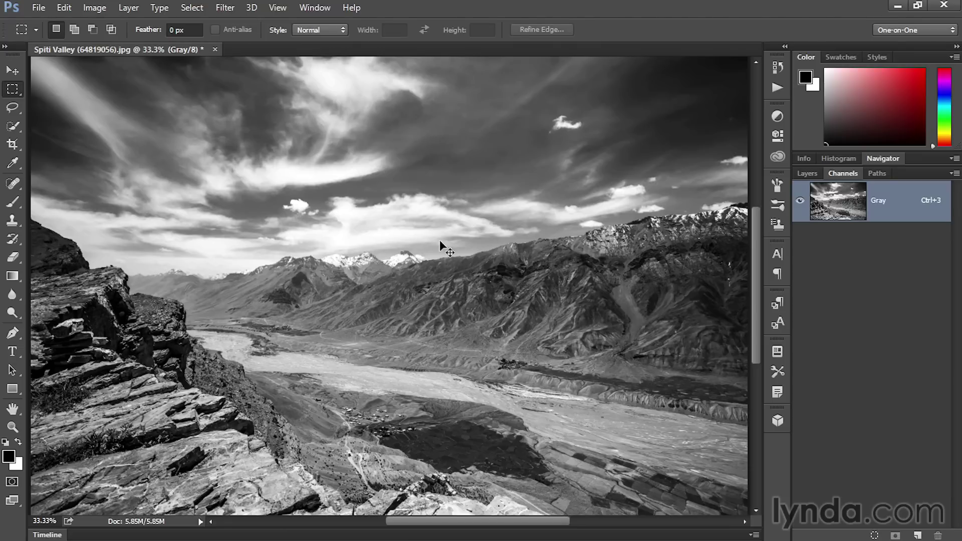
key("ctrl+z")
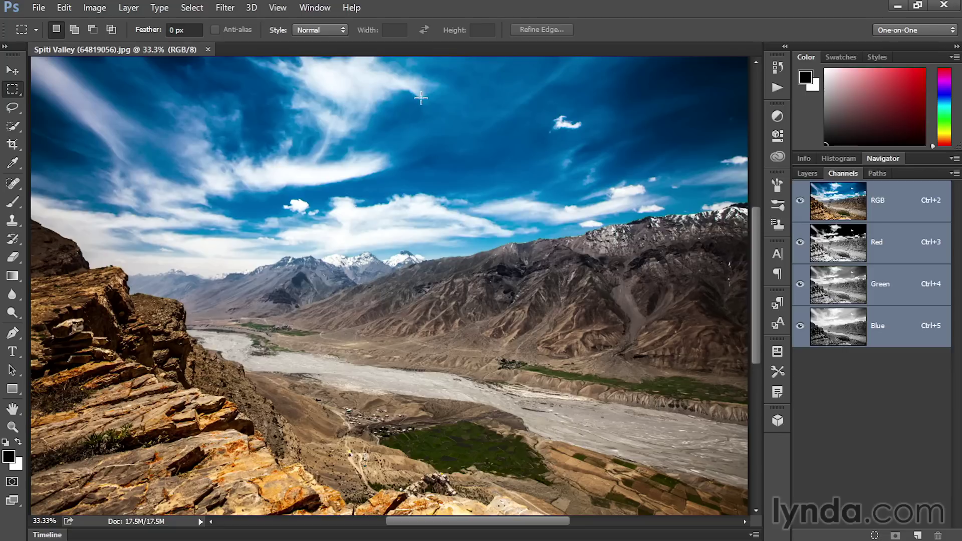
Convert the photo to Grayscale using only the Red channel, discarding the other channels.
left_click(907, 245)
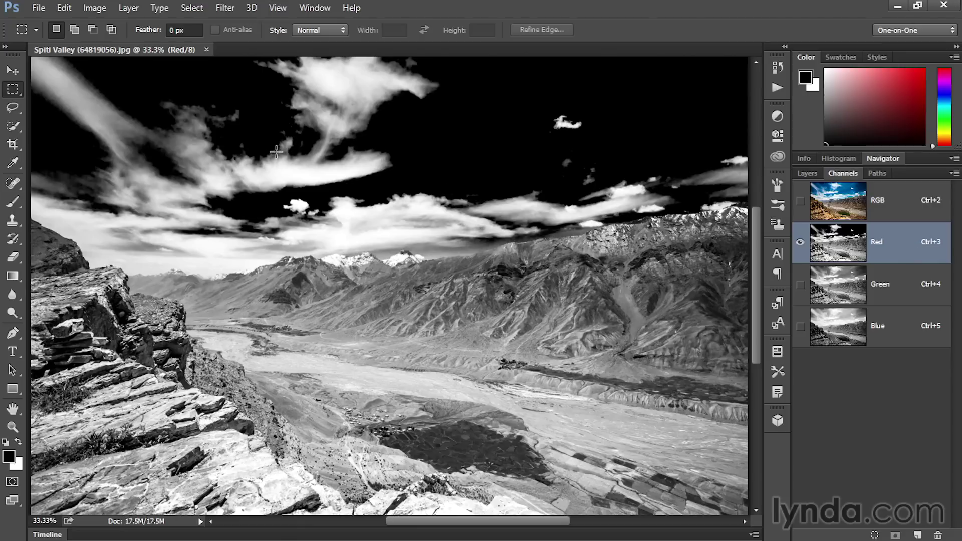
left_click(101, 7)
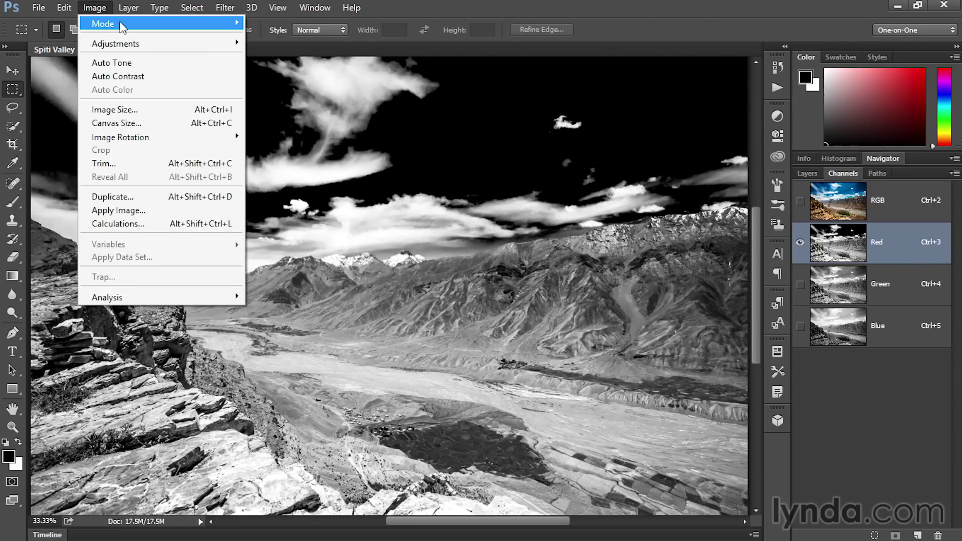
mouse_move(121, 25)
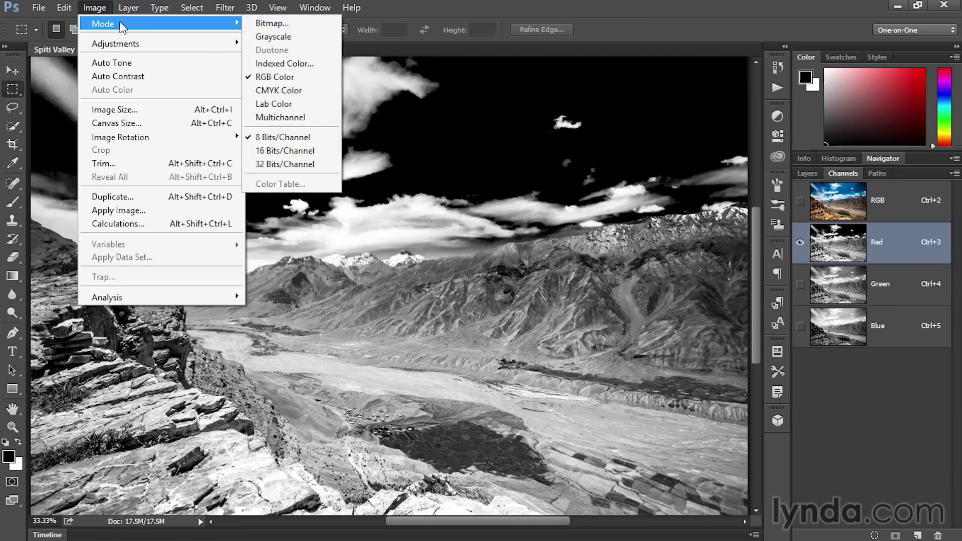
left_click(306, 38)
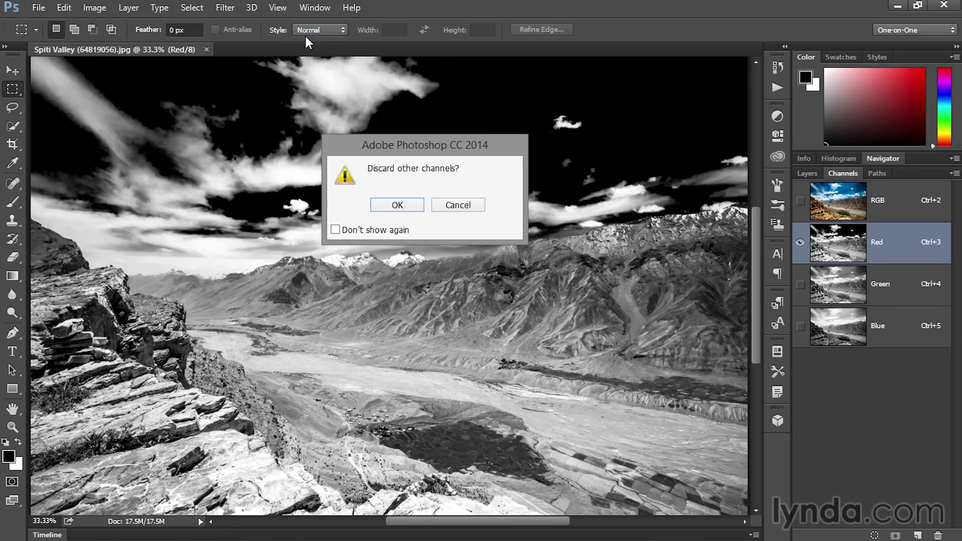
left_click(415, 210)
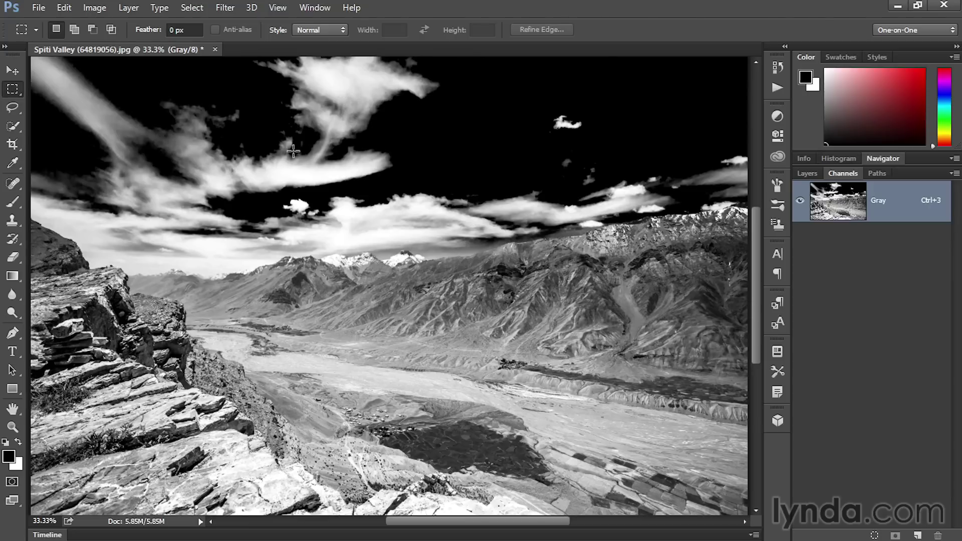
left_click(96, 14)
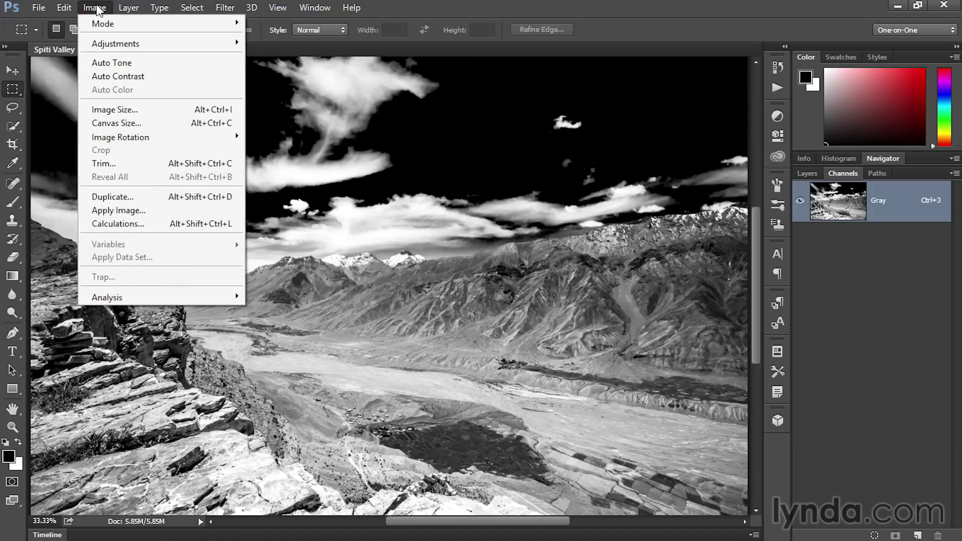
mouse_move(131, 23)
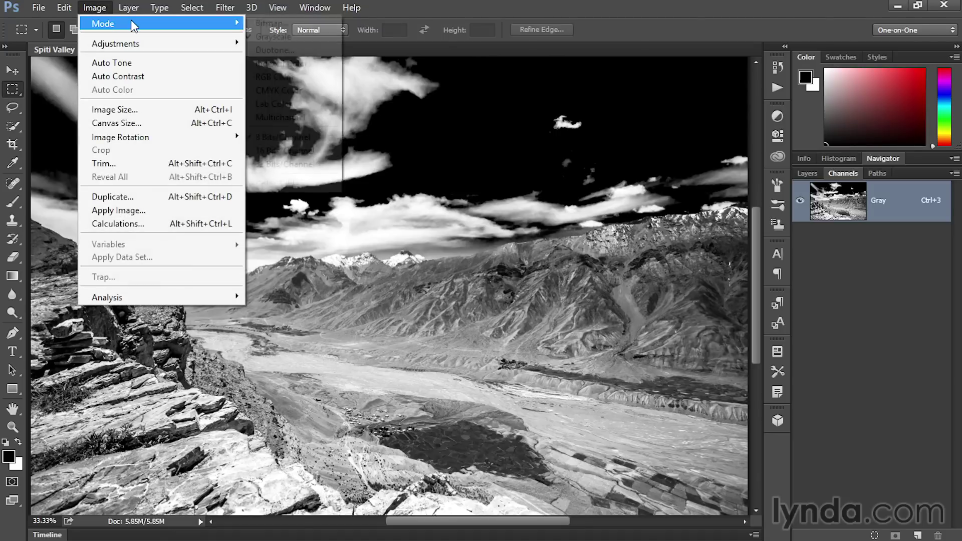
left_click(301, 50)
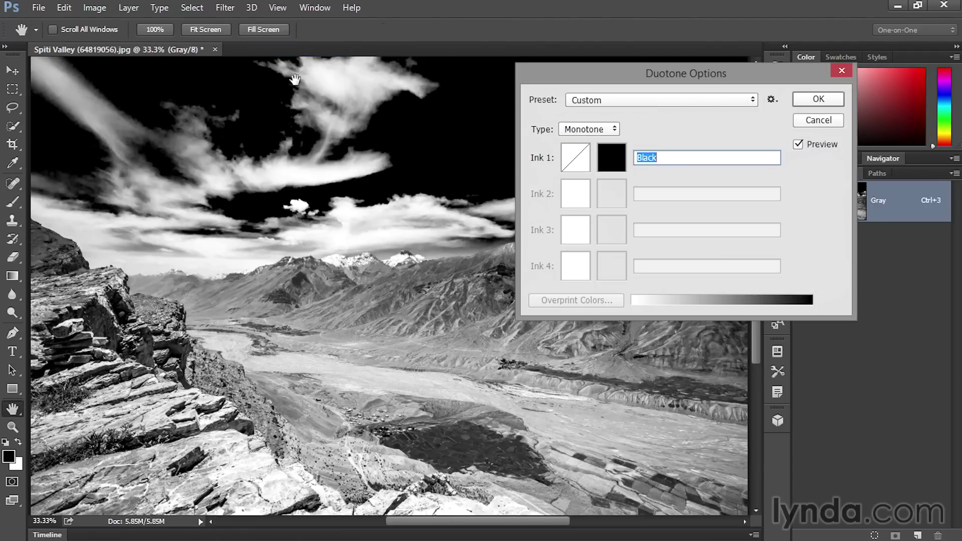
left_click(621, 102)
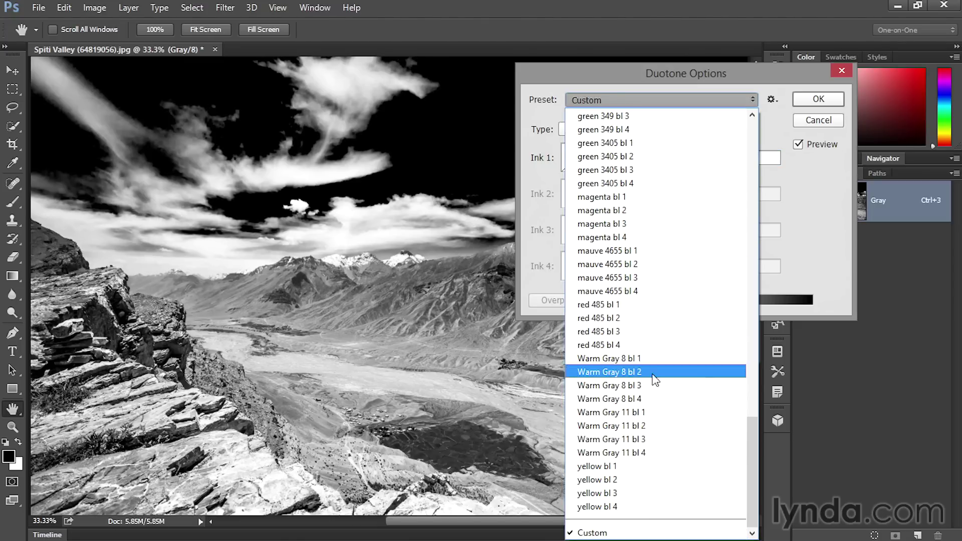
left_click(666, 441)
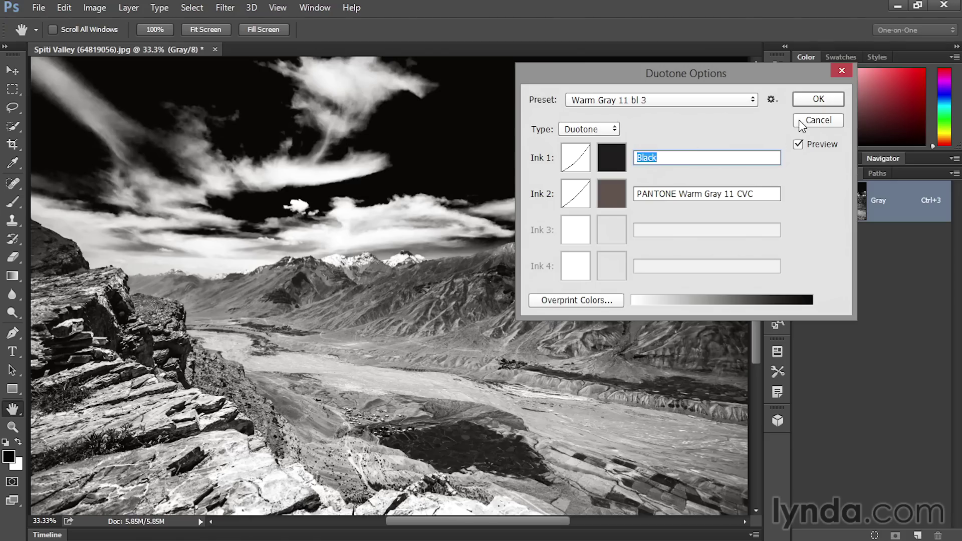
left_click(799, 122)
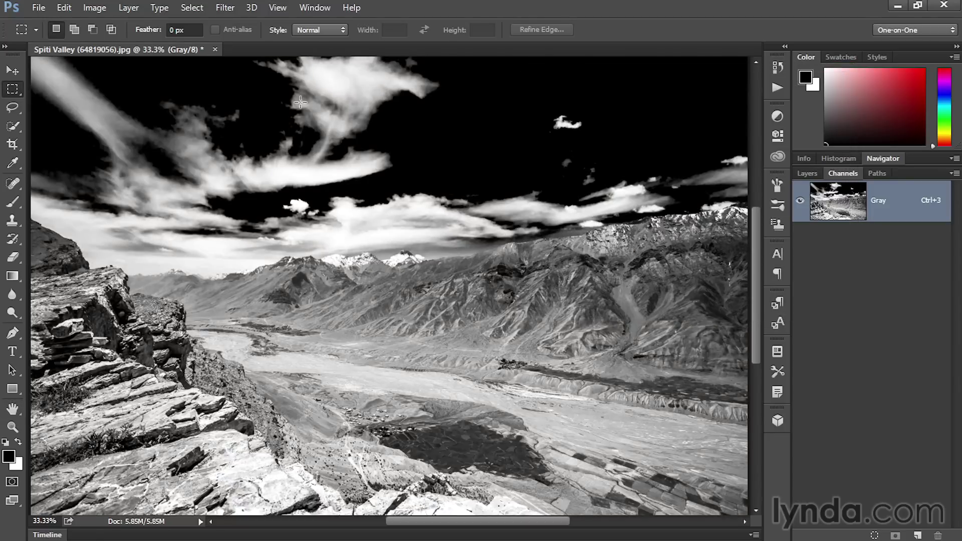
left_click(95, 7)
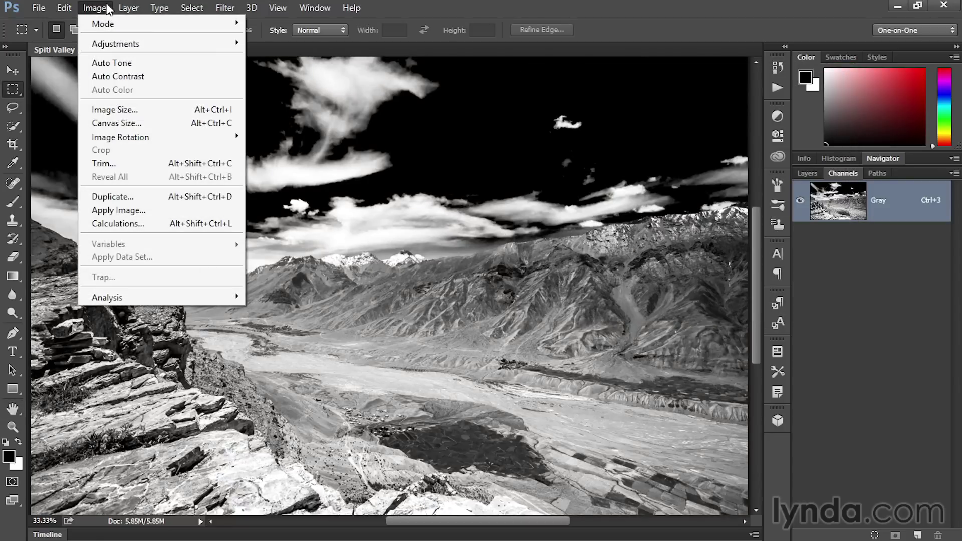
mouse_move(159, 25)
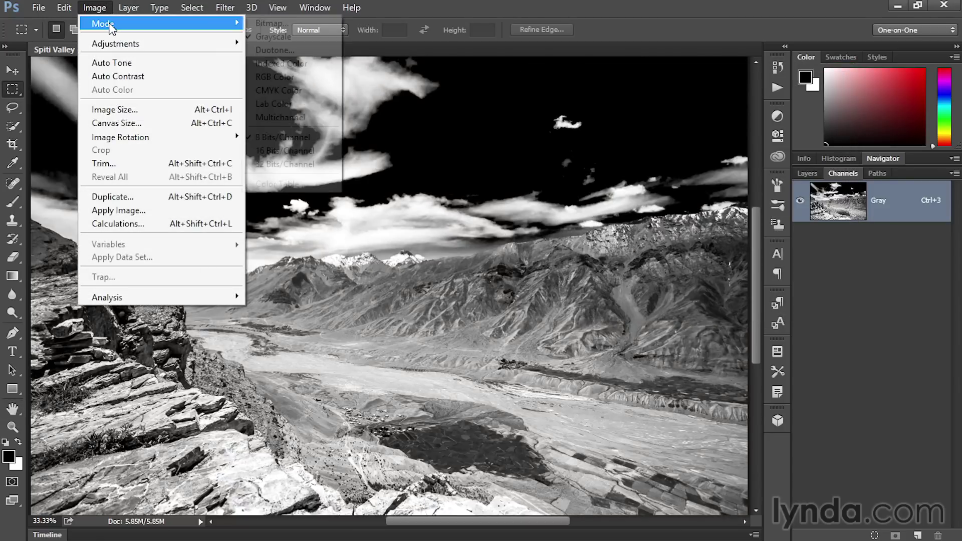
Convert to Bitmap at 300 pixels/inch with a 20 lines/inch, 45° Line halftone, then zoom in.
left_click(297, 25)
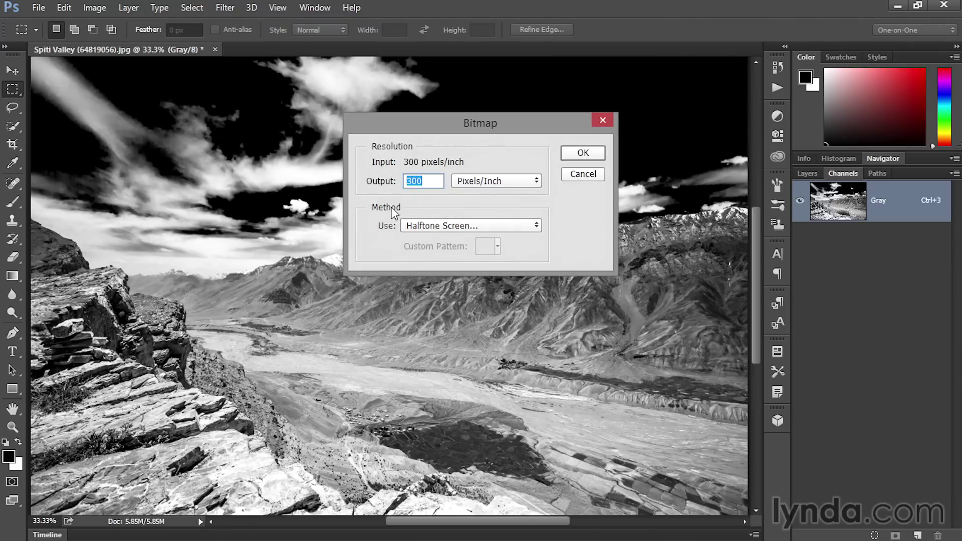
left_click(566, 156)
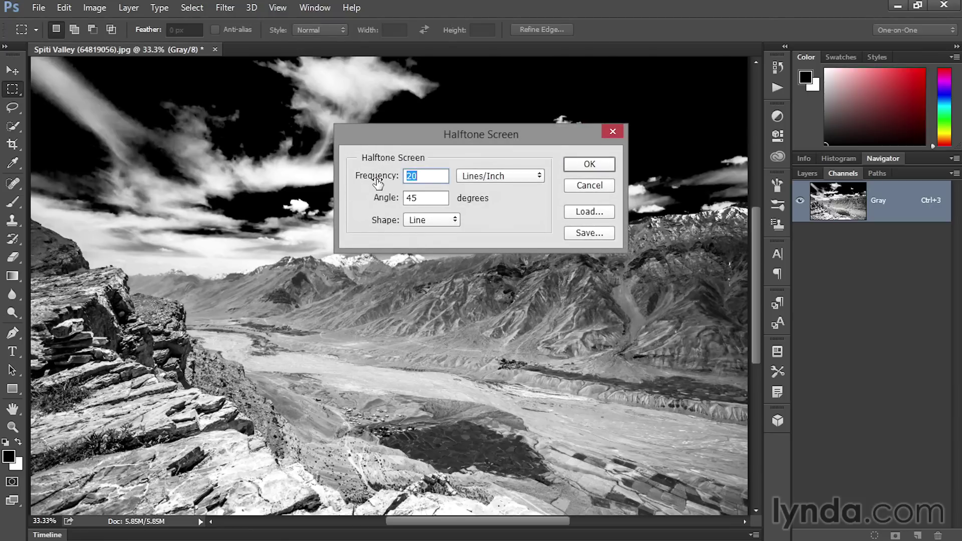
left_click(426, 179)
left_click(576, 166)
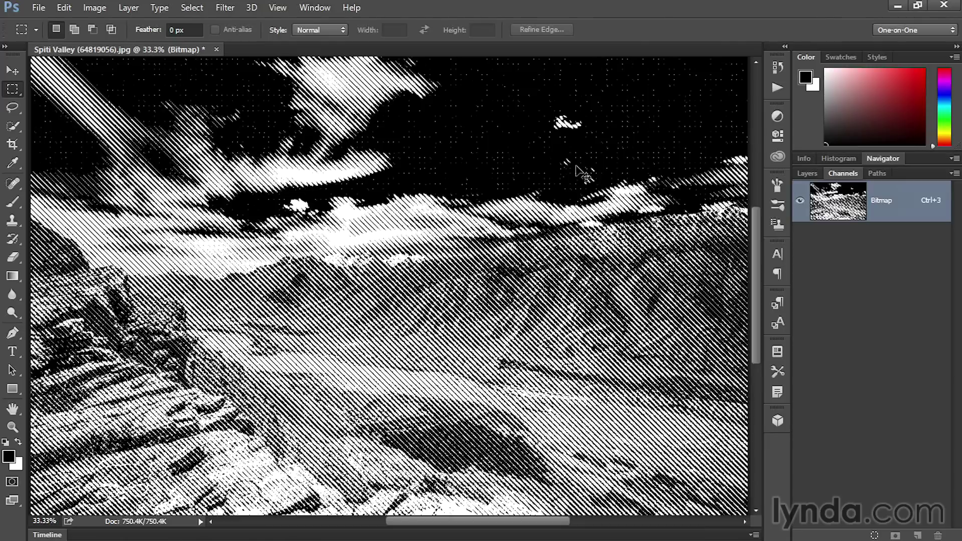
key("ctrl+plus")
key("ctrl+plus")
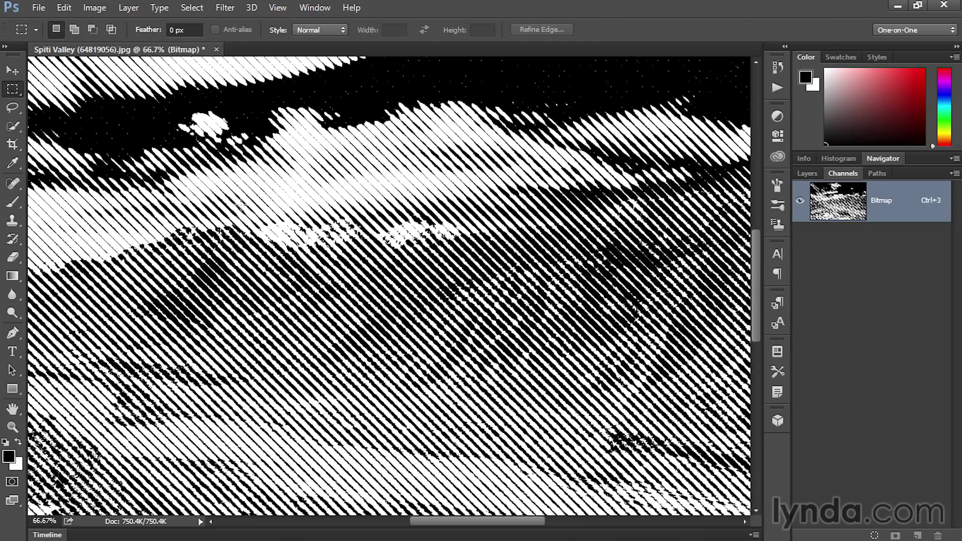
key("ctrl+alt+z")
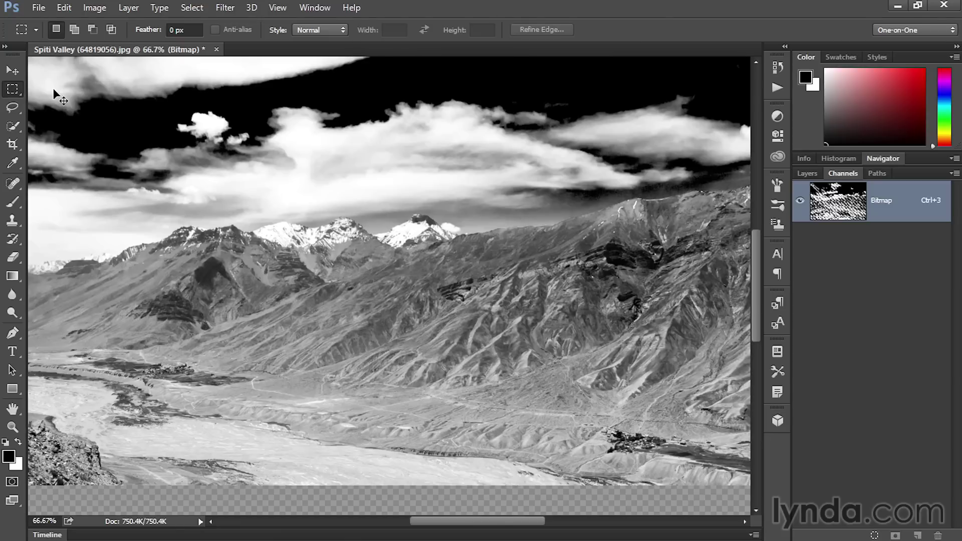
Step back to the RGB original, zoom out, and convert the photo to Lab Color.
key("ctrl+alt+z")
key("ctrl+minus")
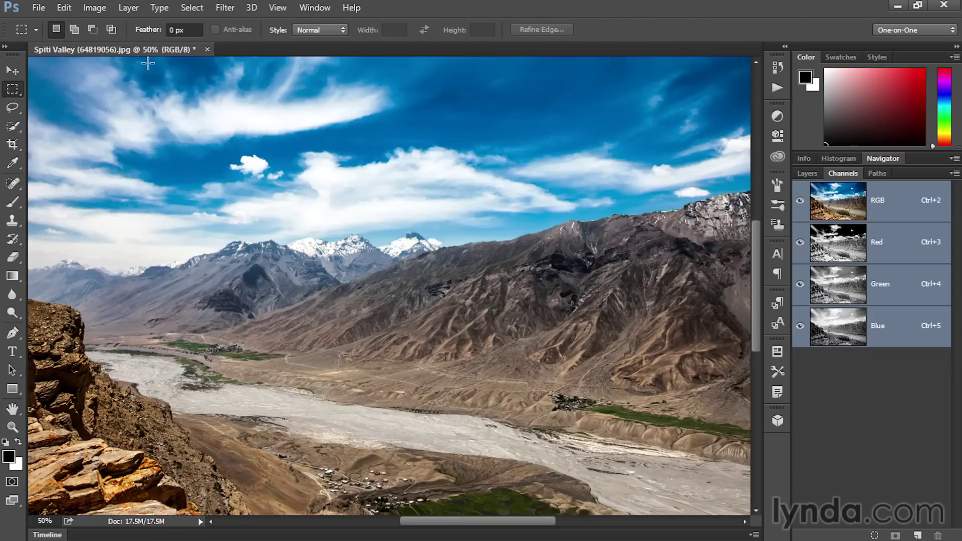
left_click(112, 8)
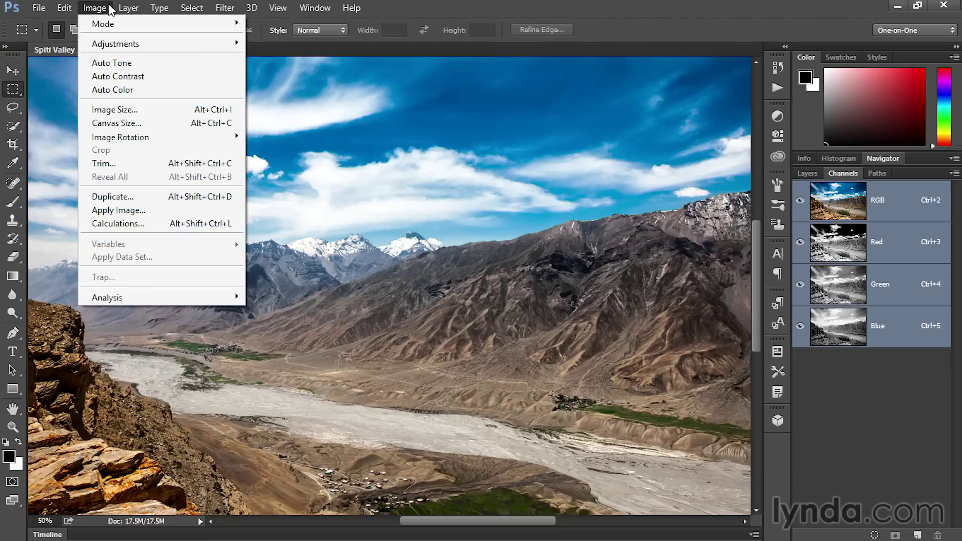
mouse_move(133, 24)
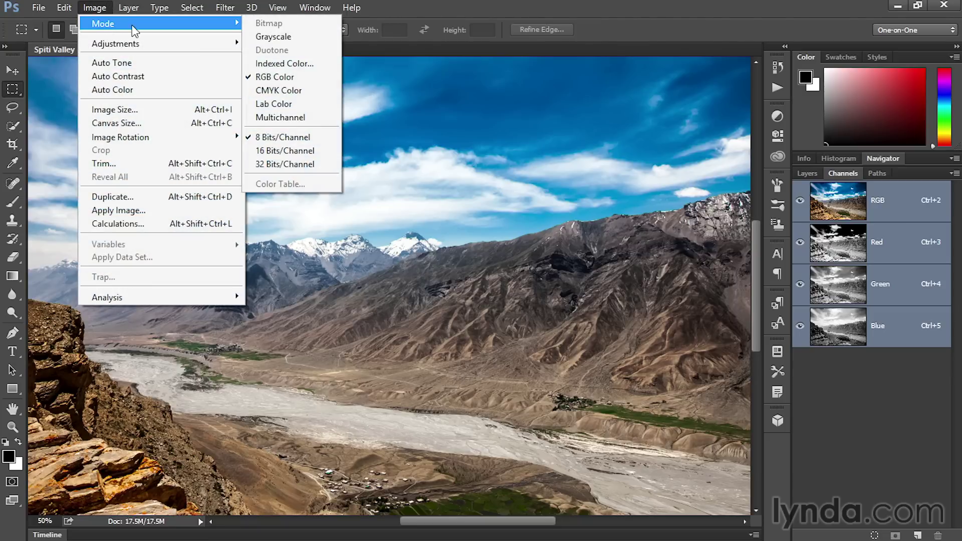
left_click(302, 100)
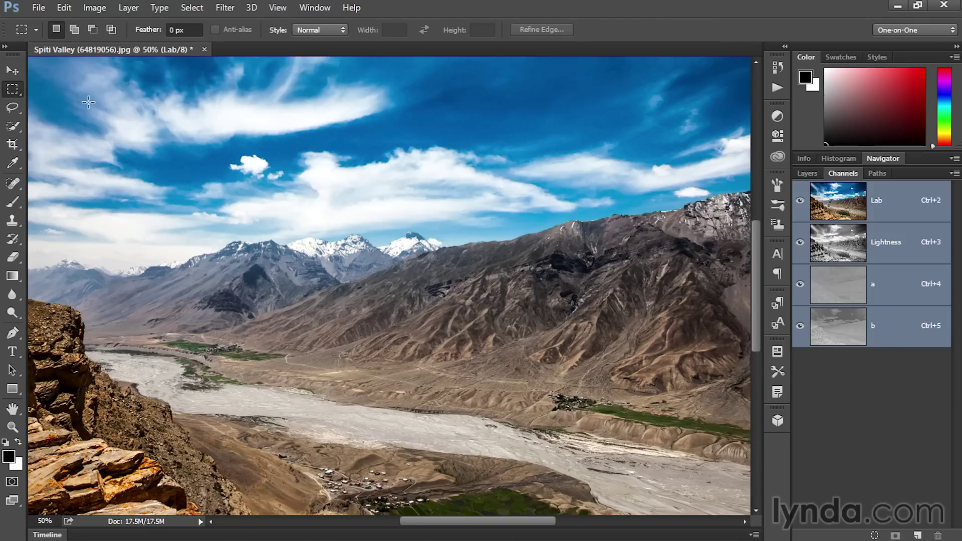
left_click(64, 7)
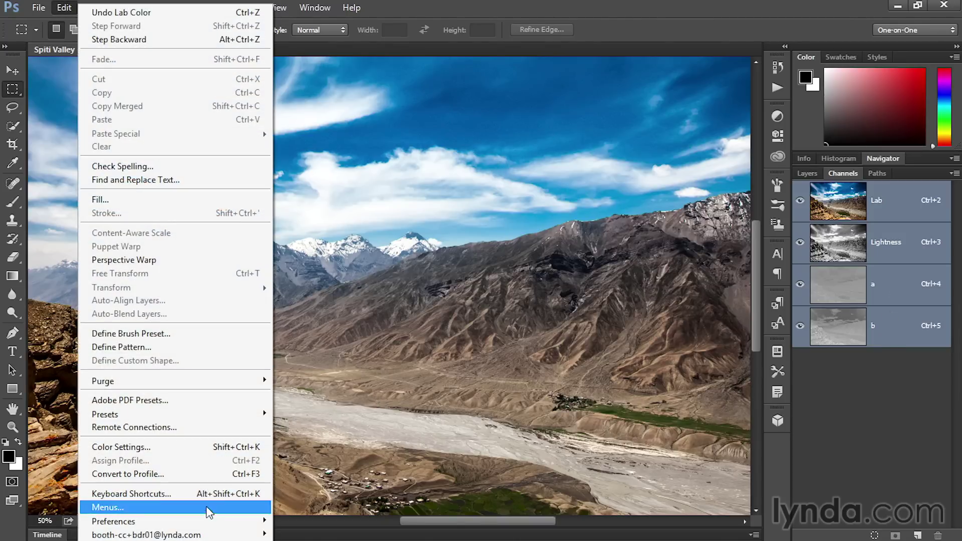
Enable Show Channels in Color in Interface preferences, then view the a and b channels individually.
mouse_move(226, 521)
left_click(338, 340)
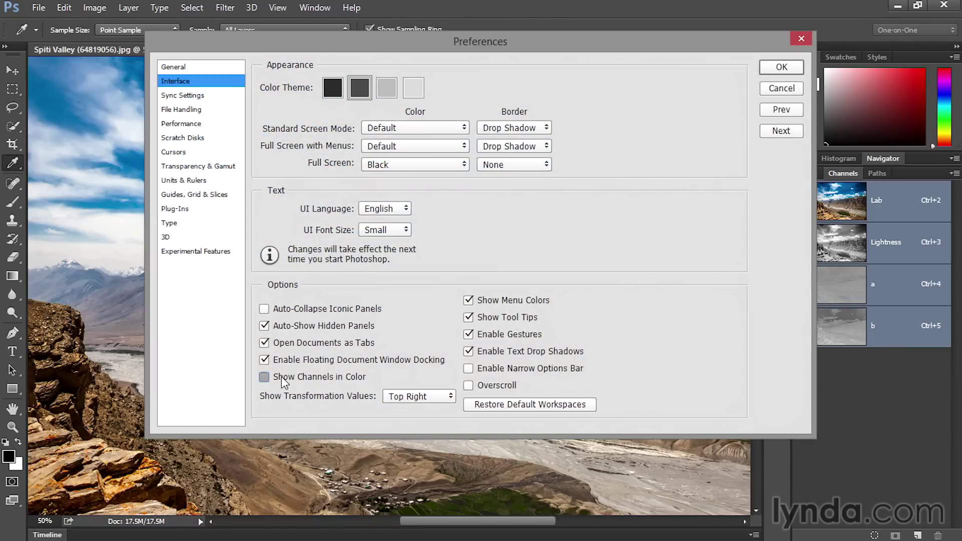
left_click(278, 377)
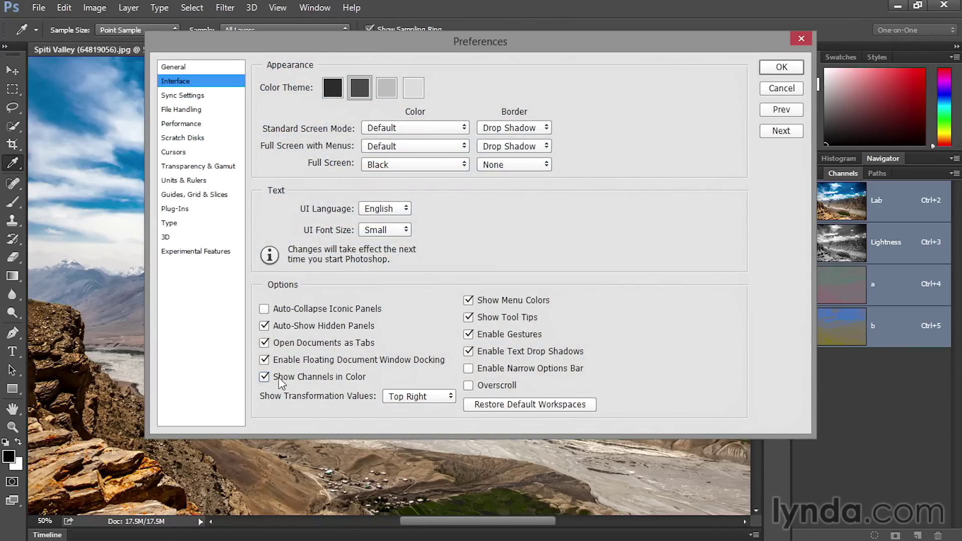
left_click(781, 67)
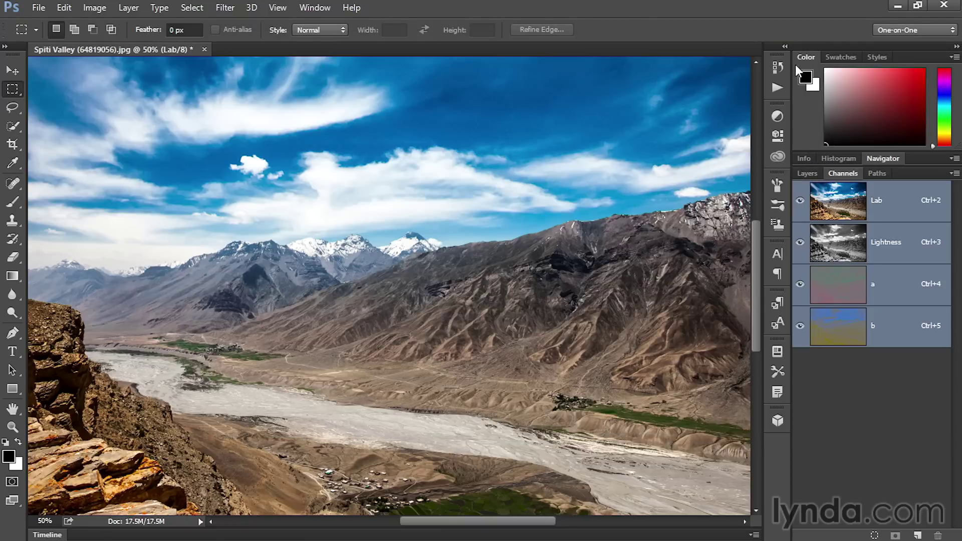
left_click(905, 286)
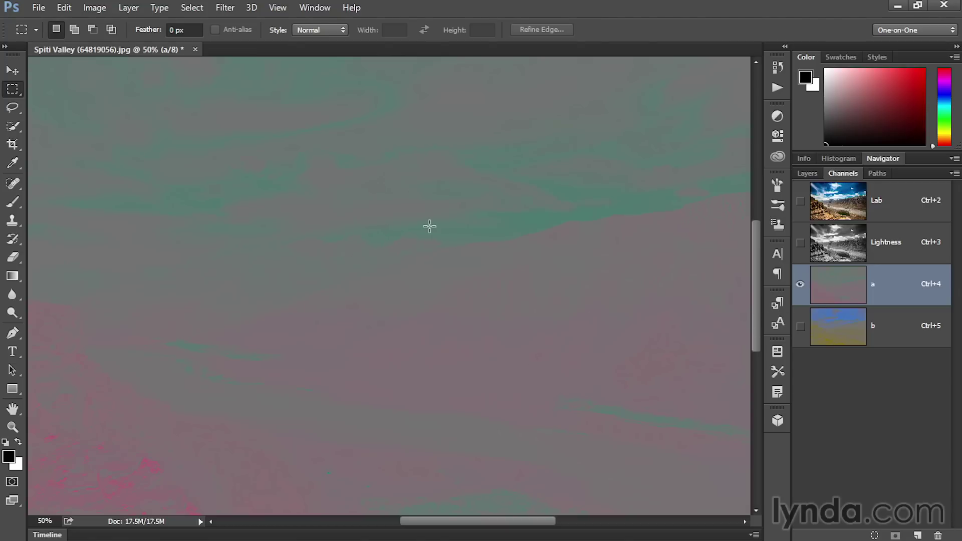
left_click(892, 331)
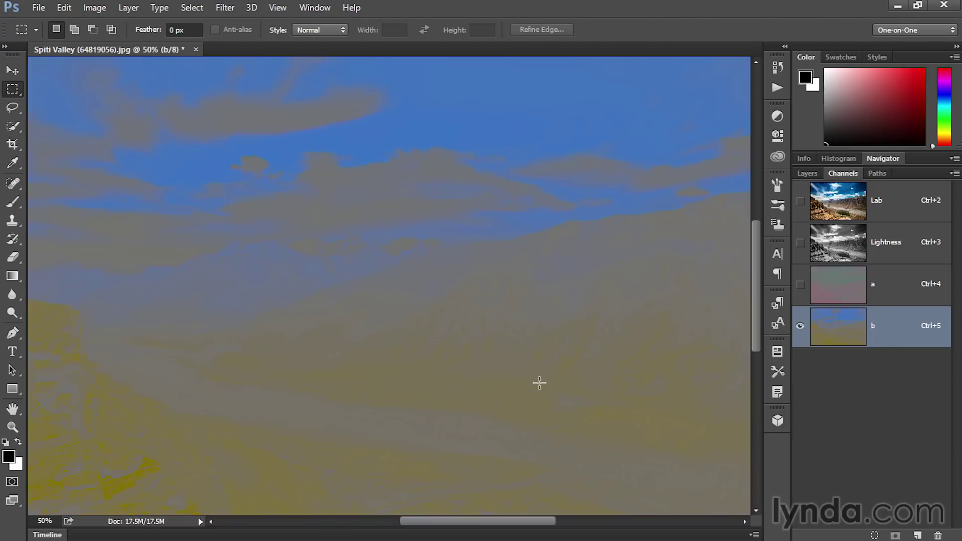
Toggle a and b channel visibility against Lightness, then show all channels and select Lab composite.
left_click(800, 248)
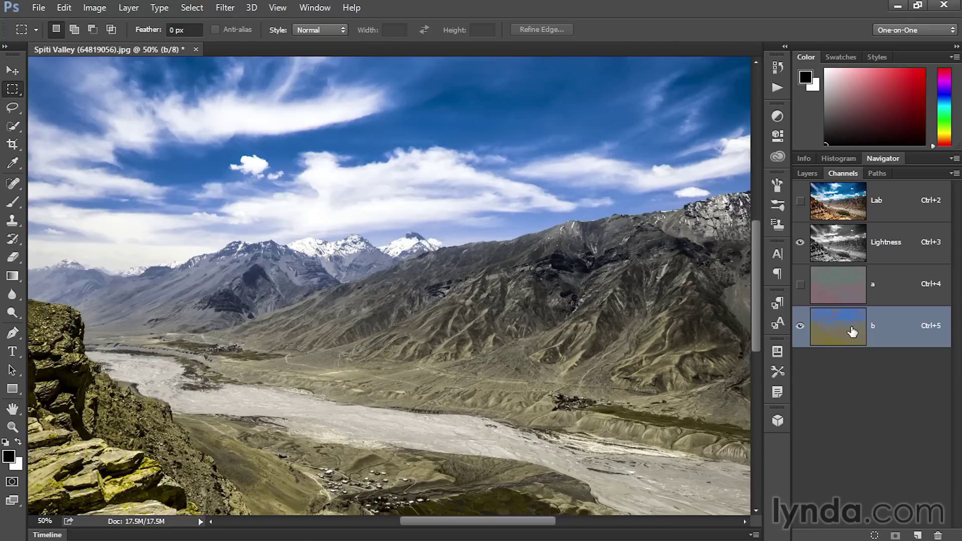
left_click(800, 325)
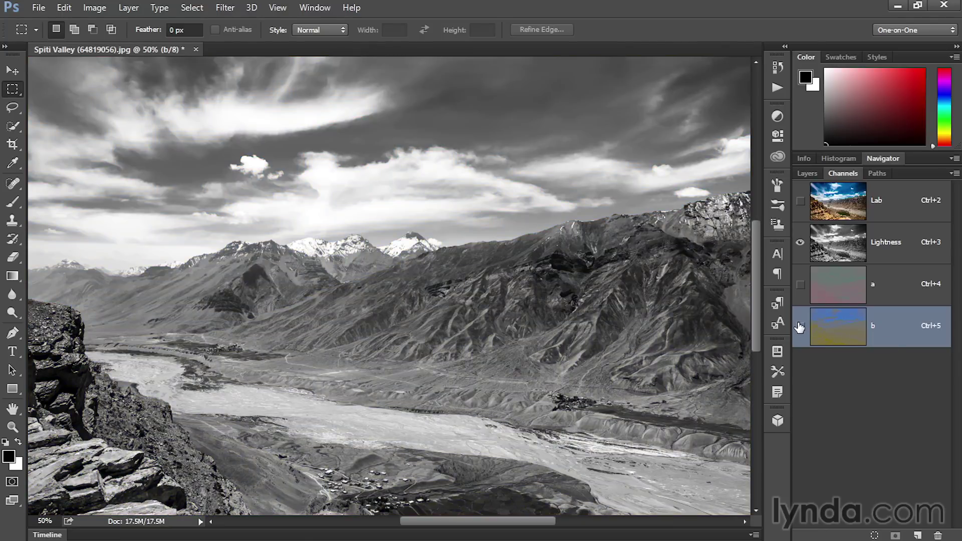
left_click(799, 285)
left_click(800, 326)
left_click(800, 285)
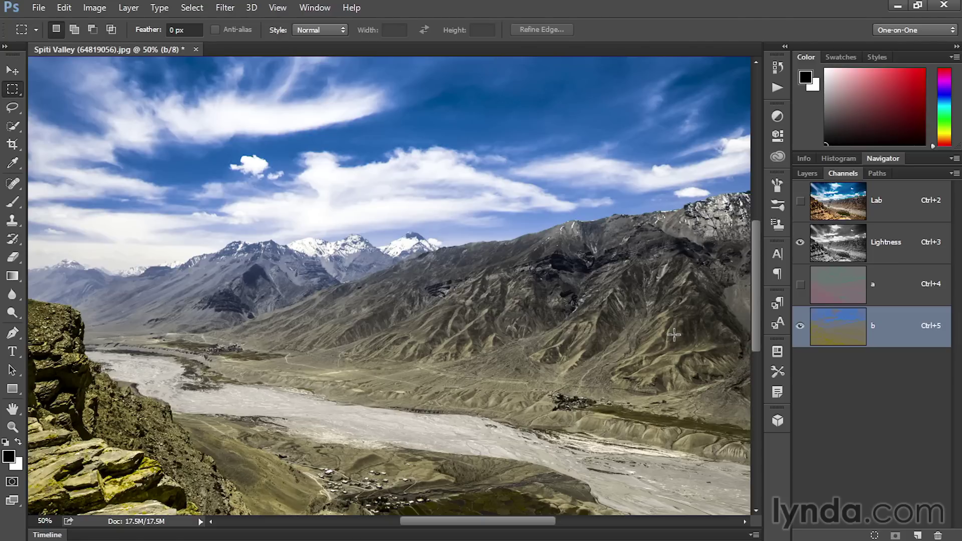
left_click(800, 326)
left_click(800, 284)
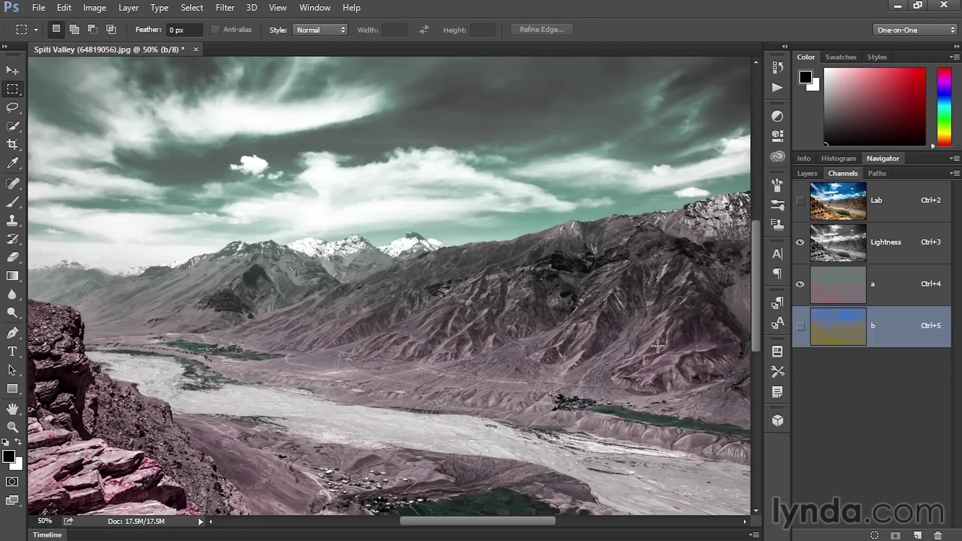
left_click(800, 326)
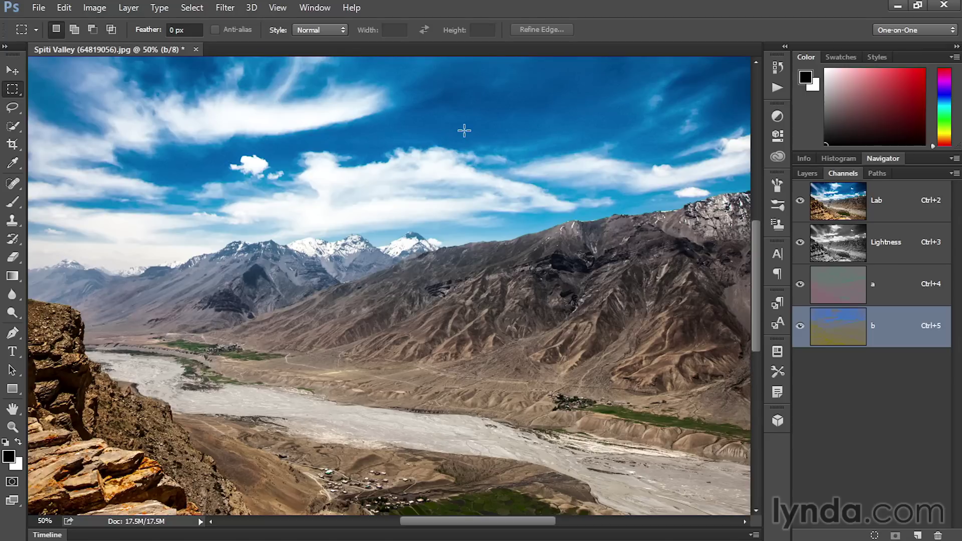
left_click(899, 205)
Zoom out to 33.3% and open Image > Adjustments > Levels, reviewing its channel list.
key("ctrl+minus")
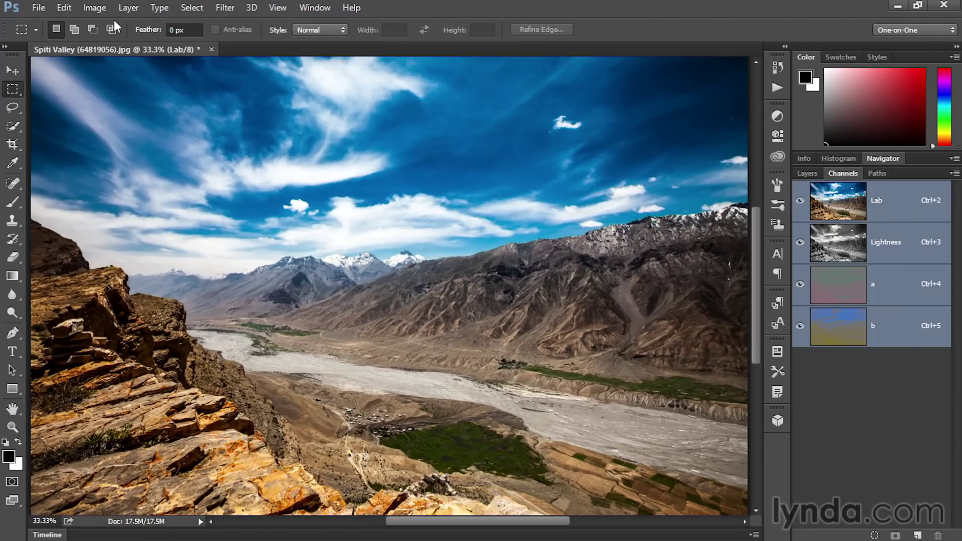
left_click(102, 8)
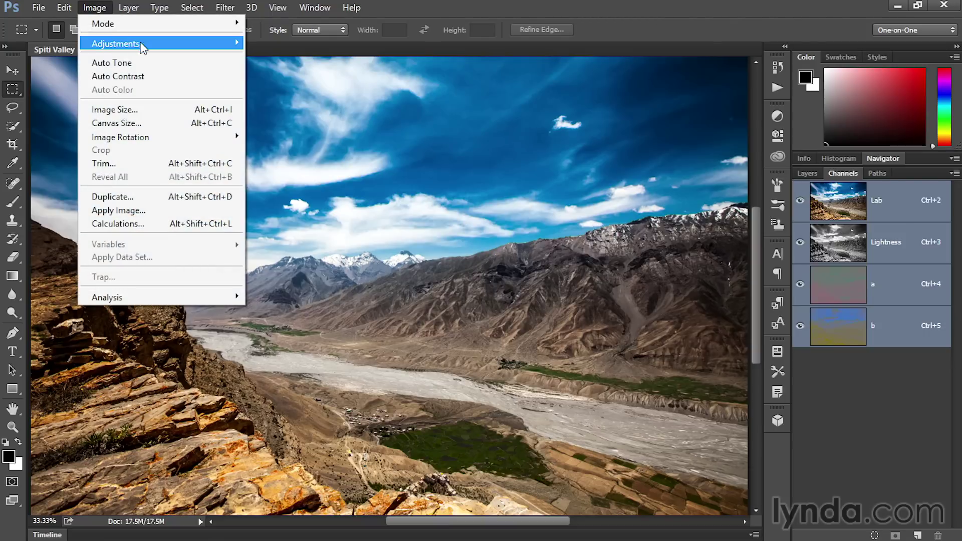
mouse_move(151, 47)
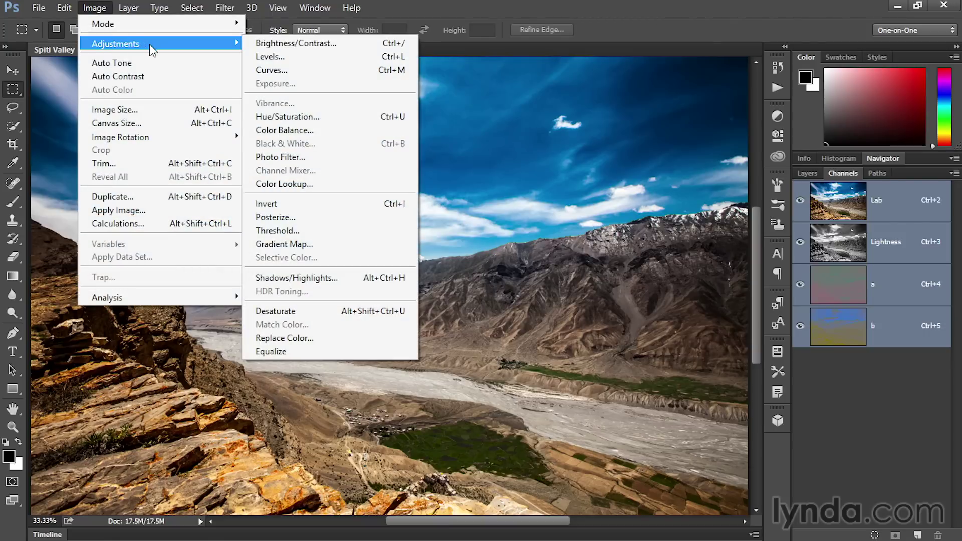
left_click(314, 54)
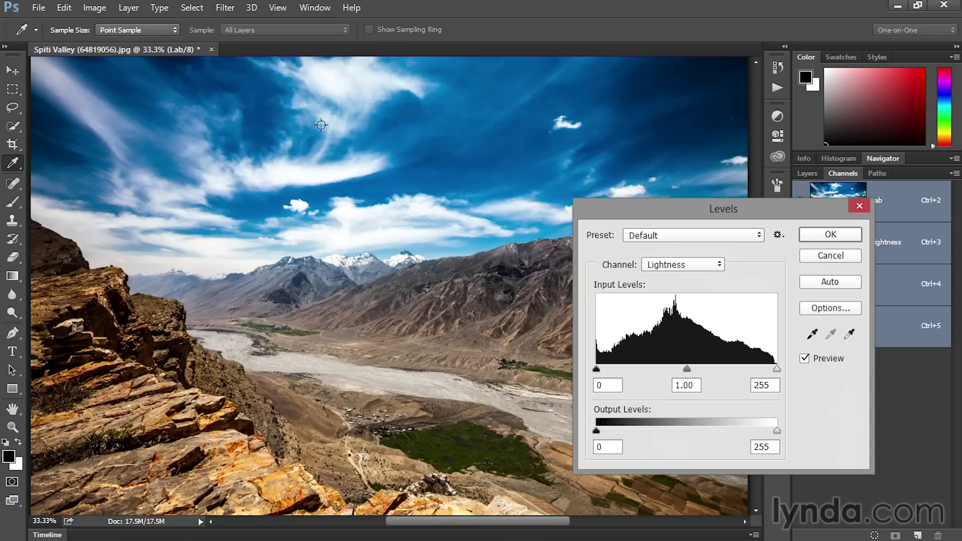
left_click(701, 266)
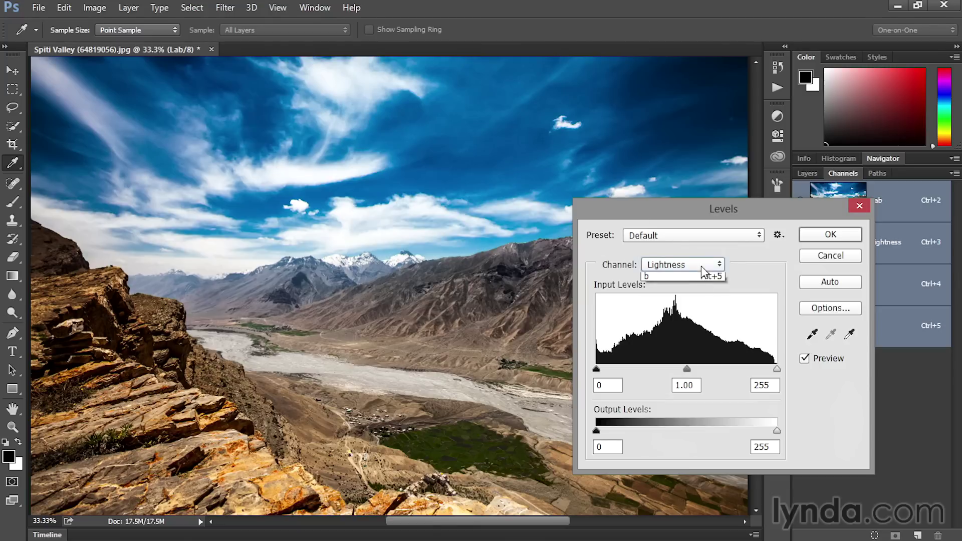
left_click(606, 269)
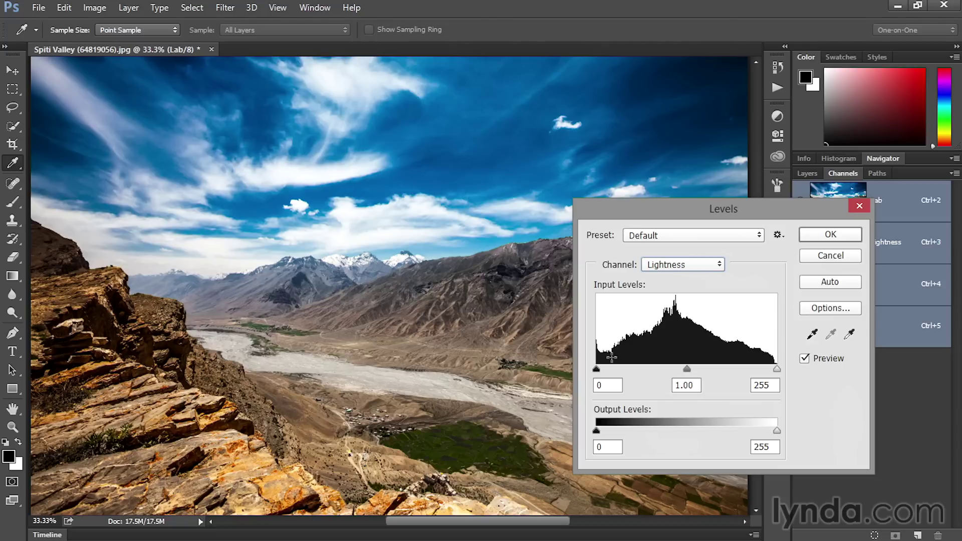
left_click(666, 265)
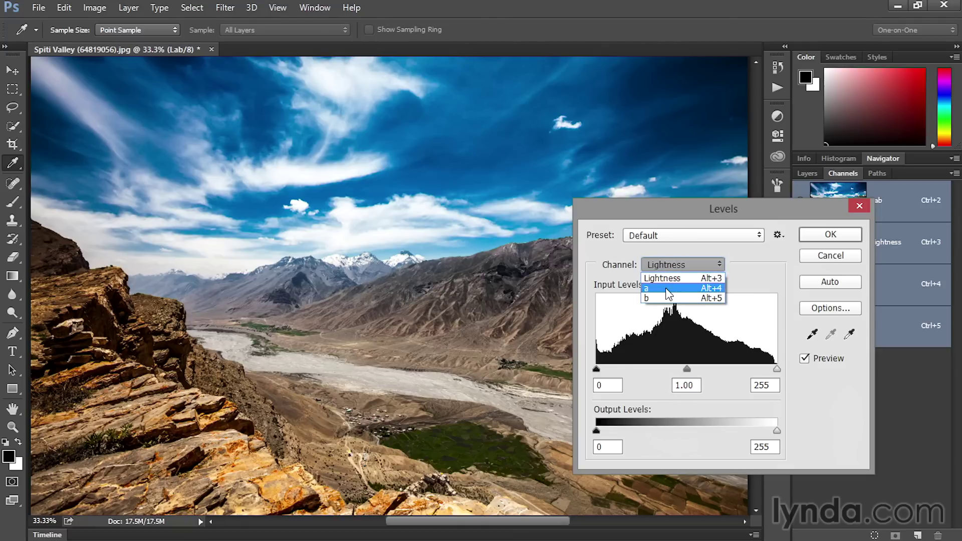
Set the a channel's Levels input black point to 50 and white point to 205.
left_click(669, 289)
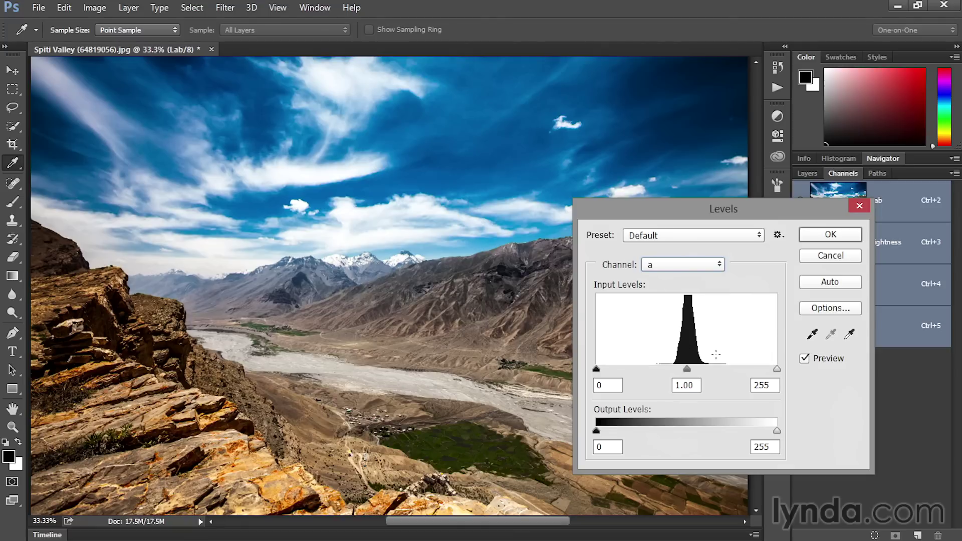
left_click_drag(666, 354, 709, 357)
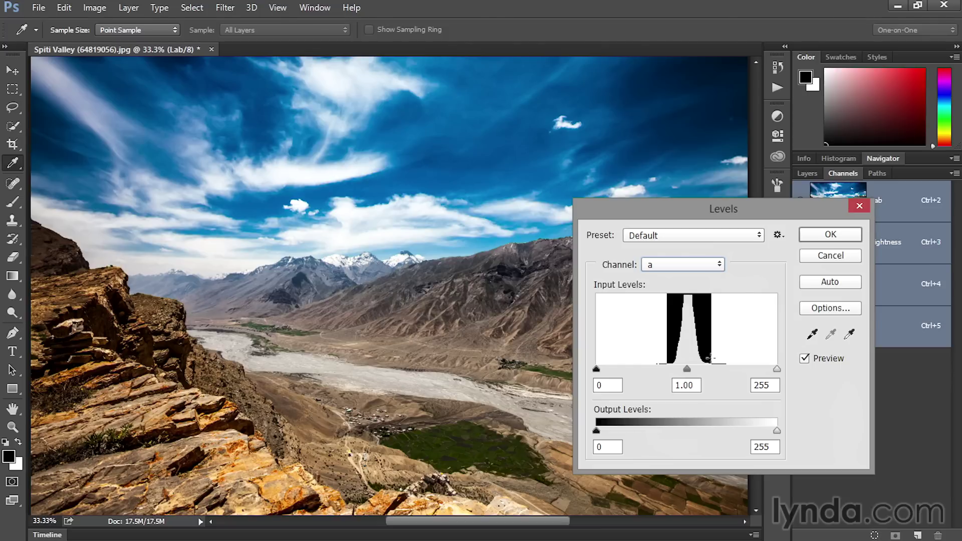
left_click_drag(709, 357, 710, 358)
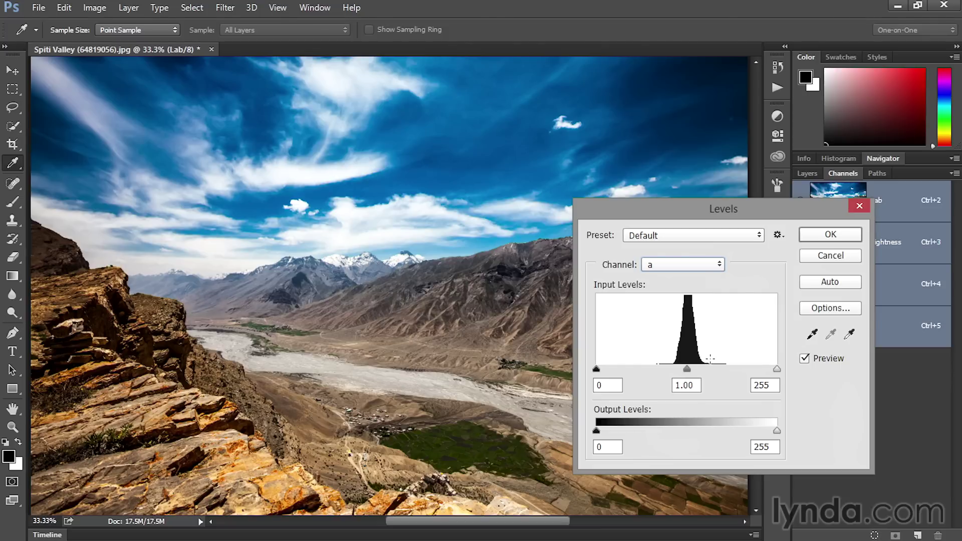
left_click(609, 385)
key("shift+Up")
key("shift+Up")
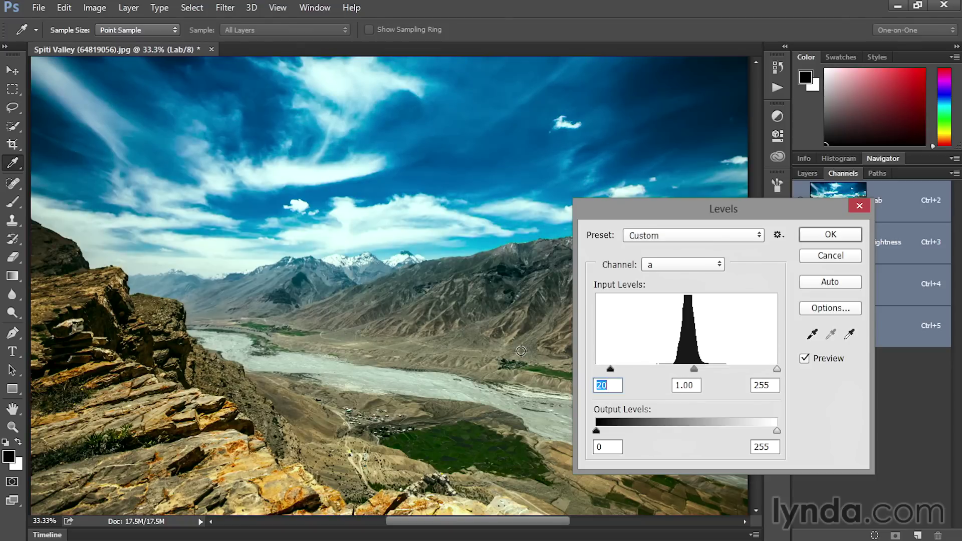
key("shift+Up")
key("shift+Up")
key("shift+Up")
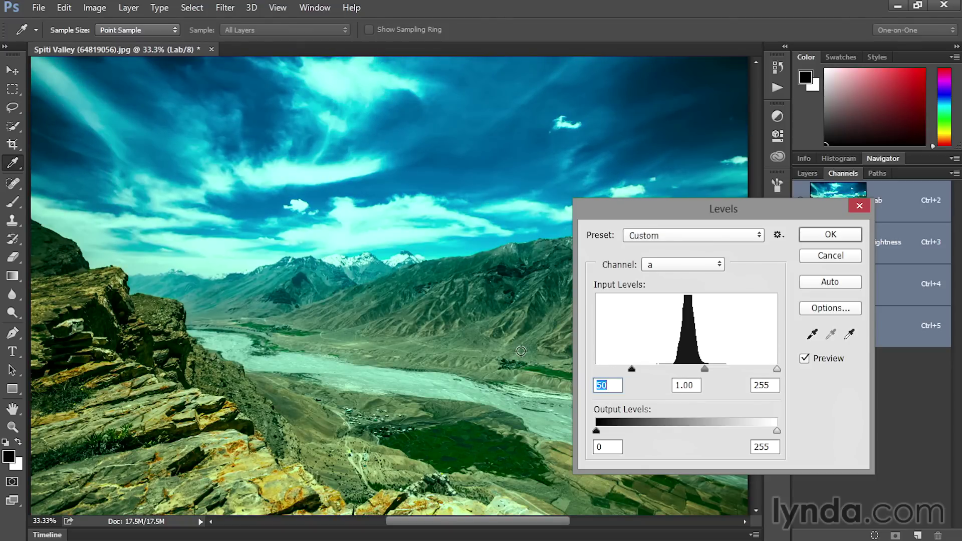
key("Tab")
key("Tab")
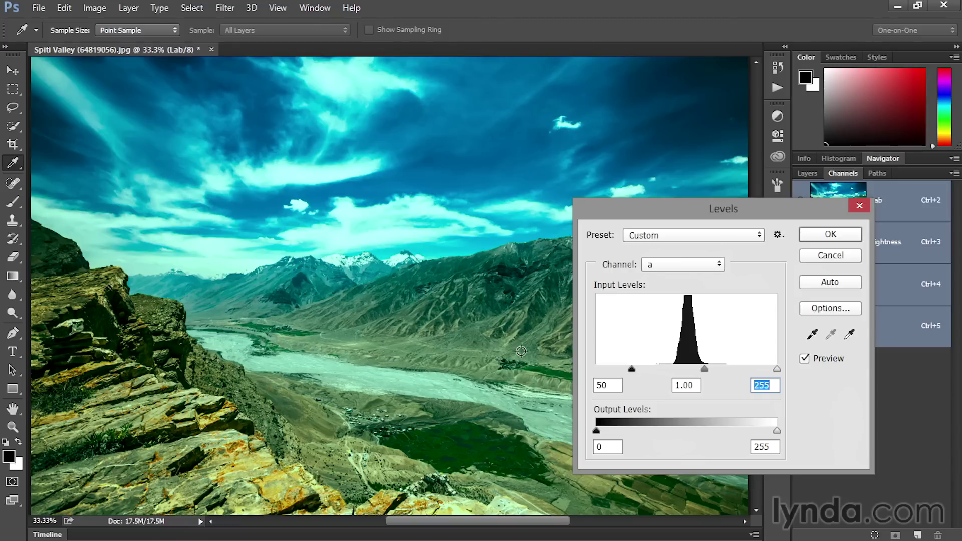
key("shift+Down")
key("shift+Down")
key("shift+Down")
key("shift+Down")
key("shift+Down")
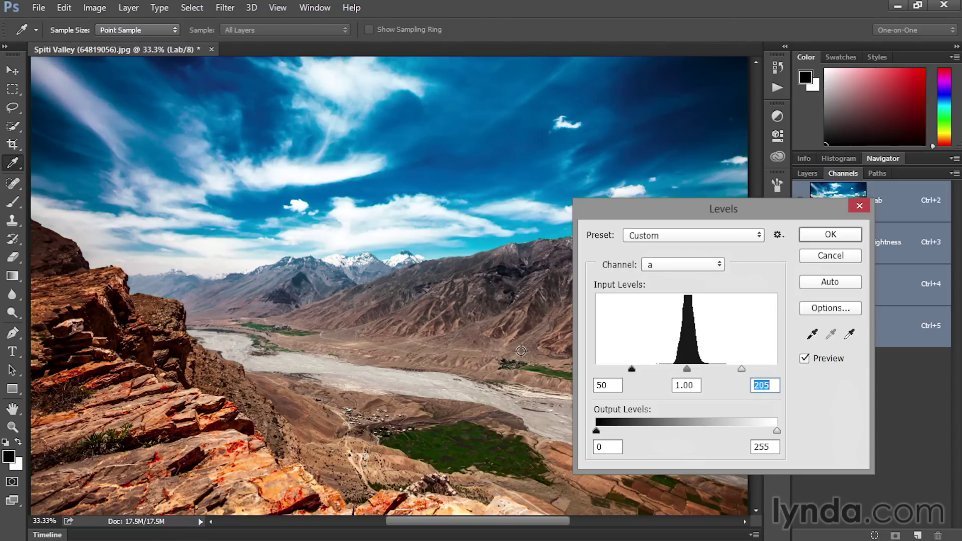
left_click(520, 351)
Switch Levels to the b channel and set its input values to 50 and 205.
left_click(692, 272)
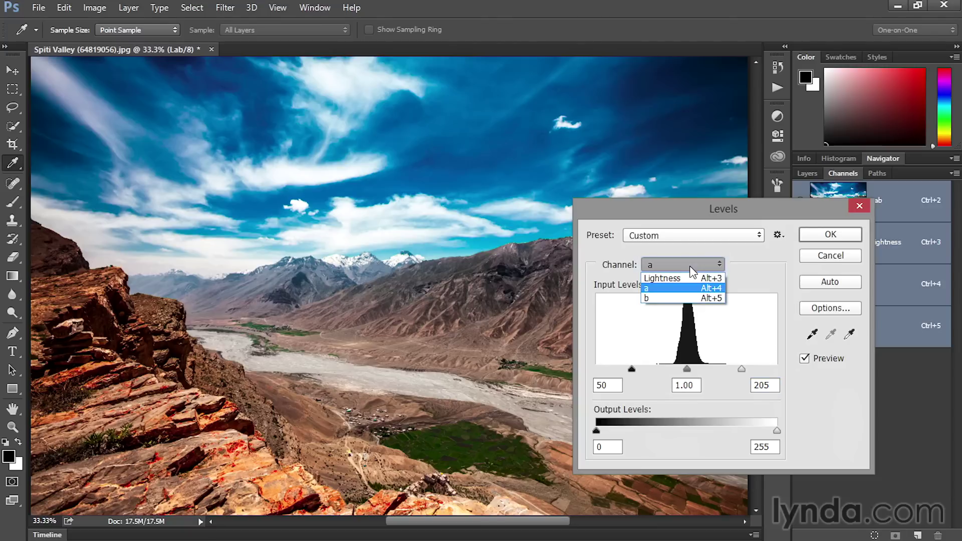
left_click(682, 296)
left_click(608, 385)
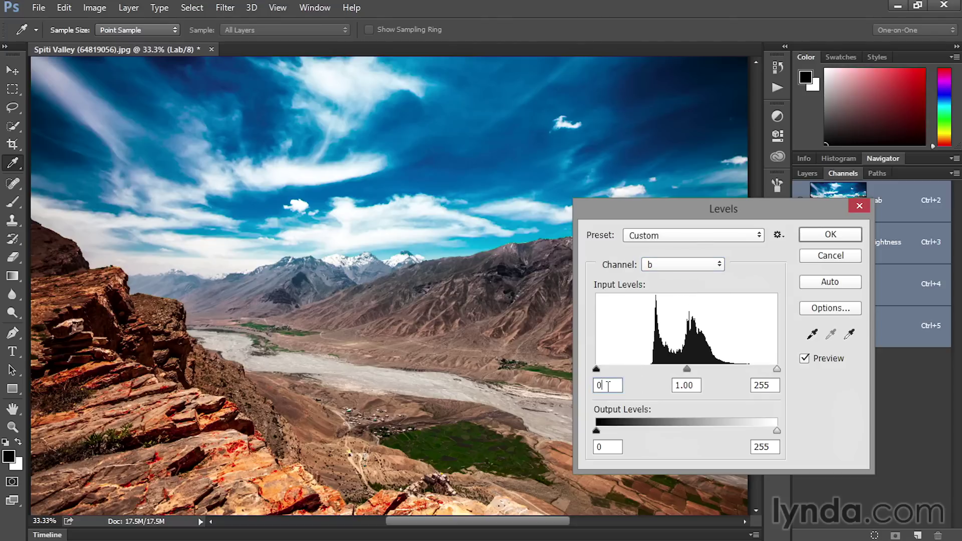
key("shift+Up")
key("shift+Up")
key("shift+Up")
key("shift+Up")
key("shift+Up")
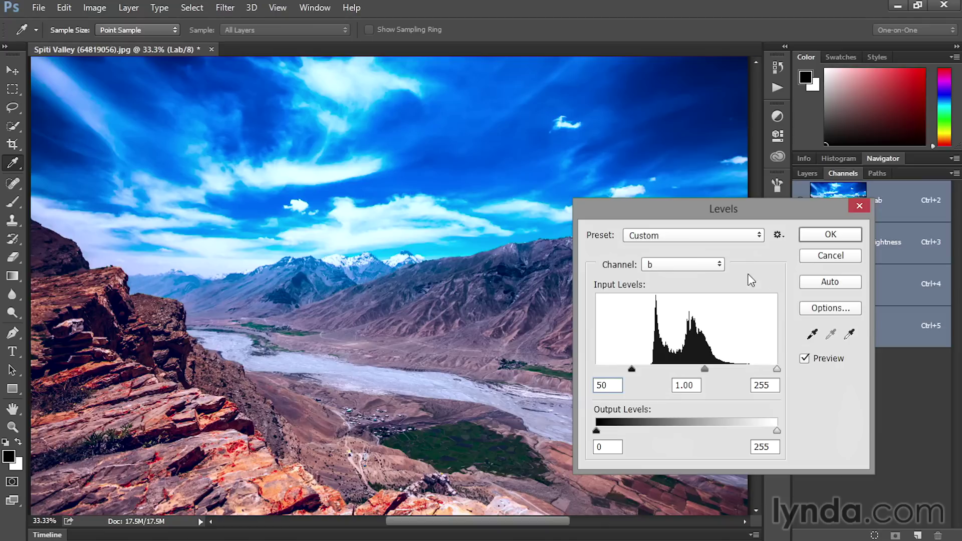
left_click(774, 385)
key("shift+Down")
key("shift+Down")
key("shift+Down")
key("shift+Down")
key("shift+Down")
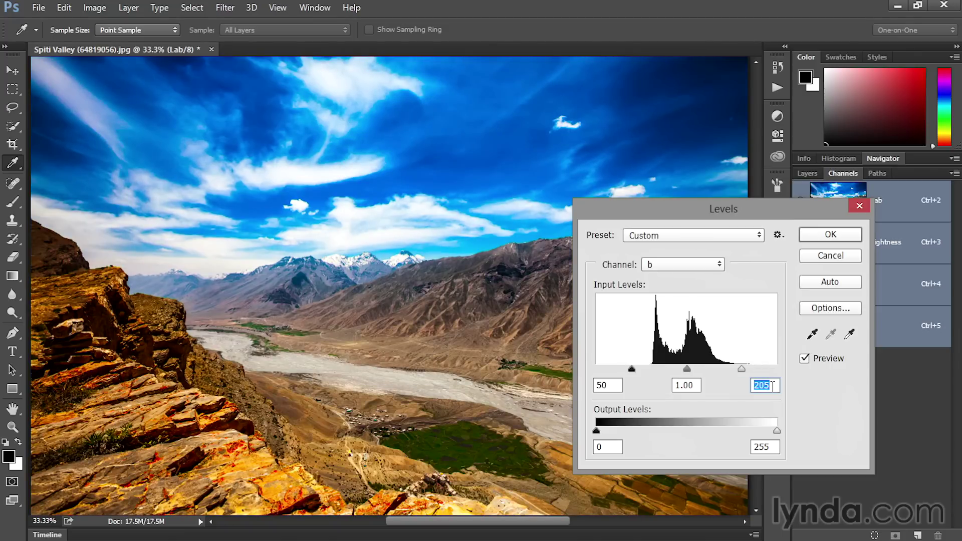
Compare with Preview off and on, raise the b white input to 225, then recheck channel a.
left_click_drag(759, 212, 814, 78)
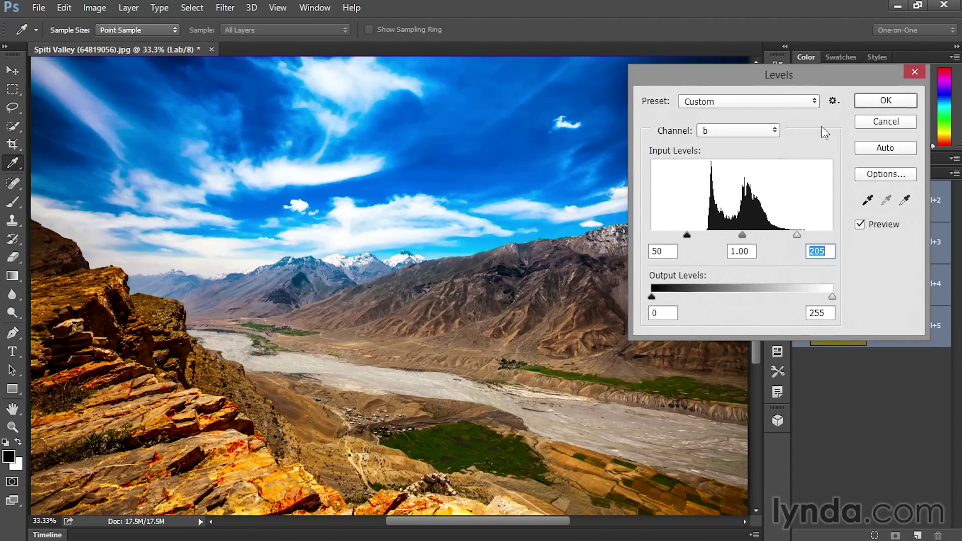
left_click(859, 225)
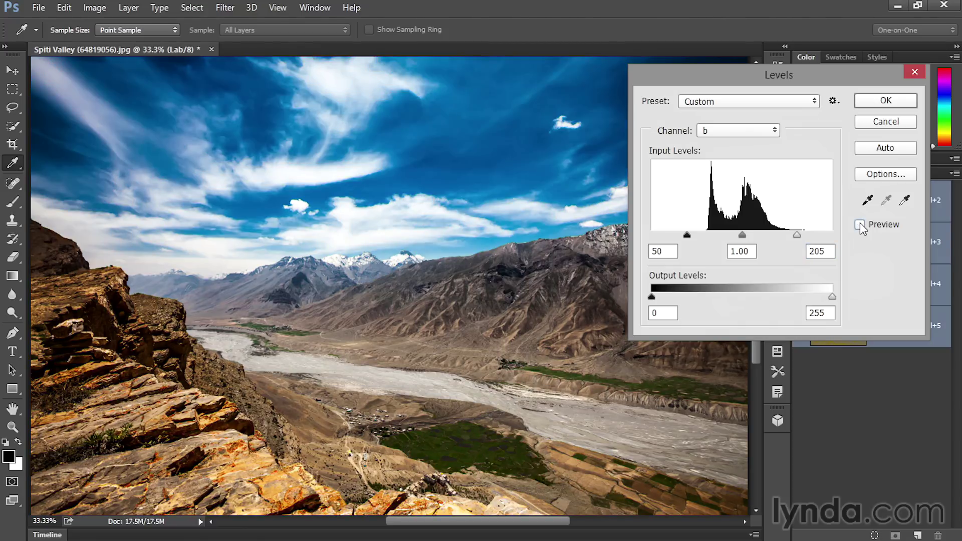
left_click(860, 224)
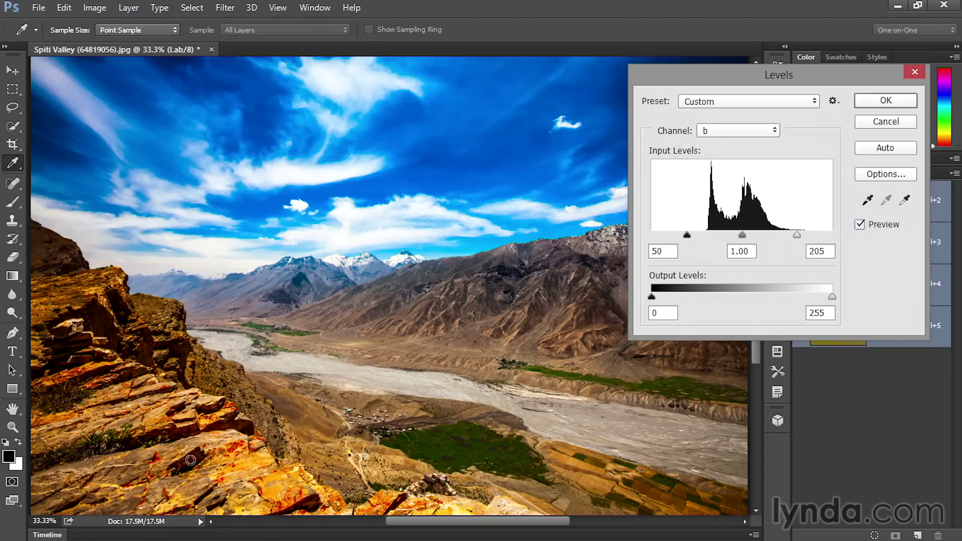
left_click(827, 249)
key("shift+Up")
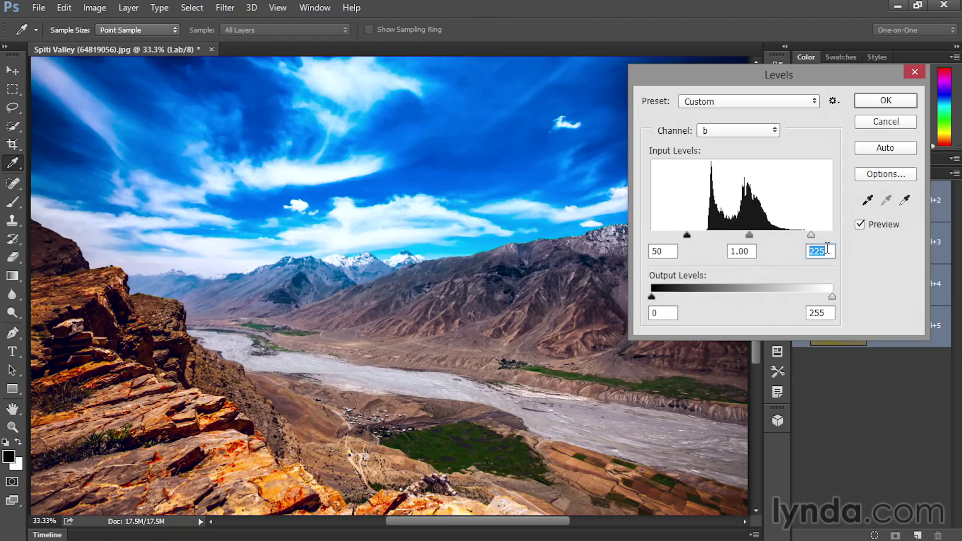
left_click(827, 248)
left_click(715, 132)
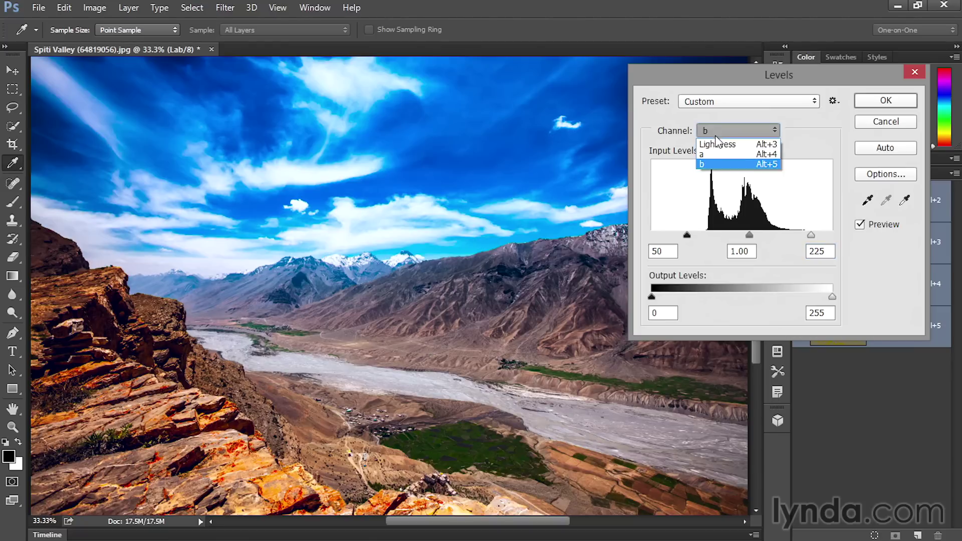
left_click(722, 154)
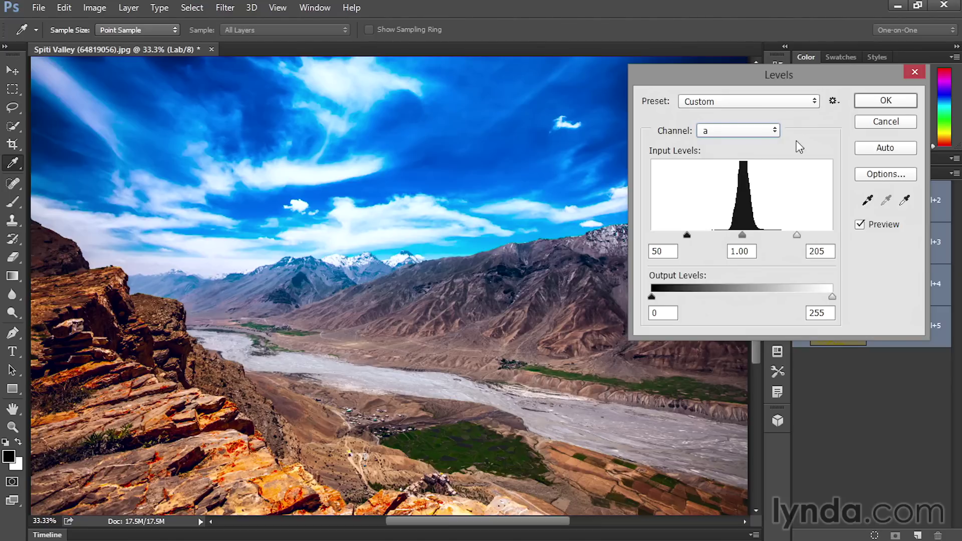
Confirm the Levels dialog with OK to apply the a and b channel changes.
left_click(863, 101)
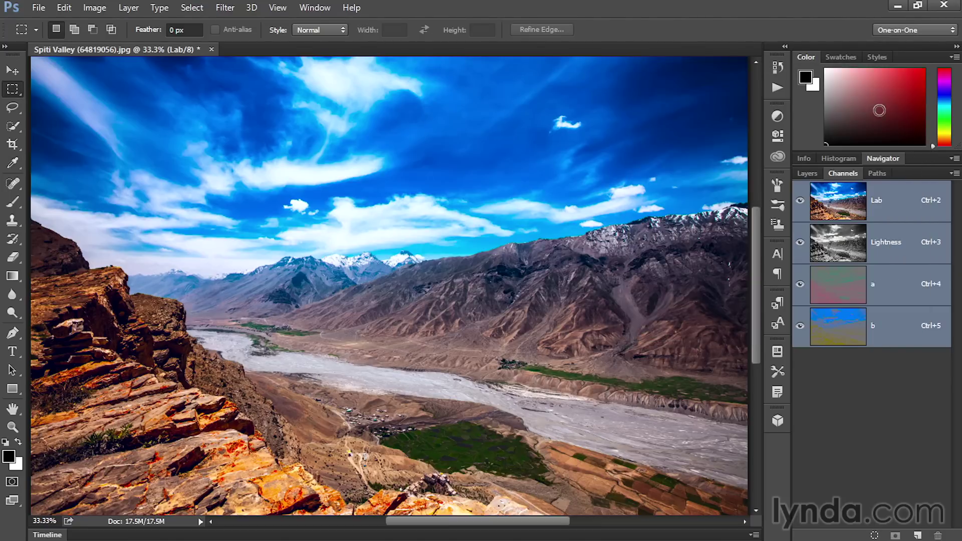